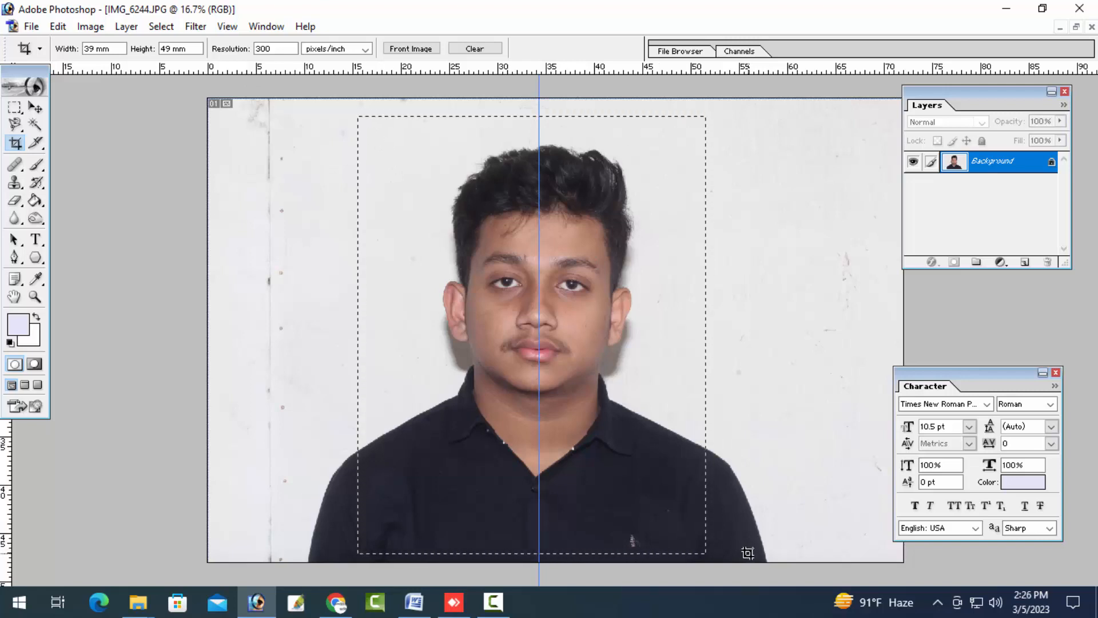
Crop the portrait to head and shoulders at 39 mm by 49 mm and 300 pixels/inch.
left_click_drag(748, 553, 748, 553)
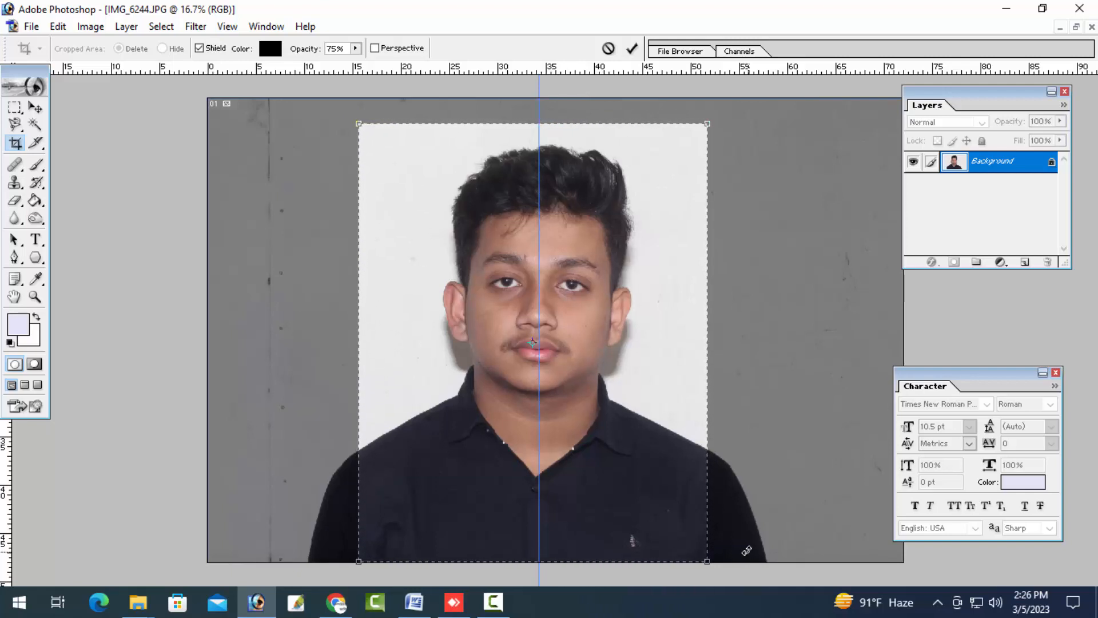
key("Return")
key("ctrl+equal")
key("ctrl+equal")
key("ctrl+equal")
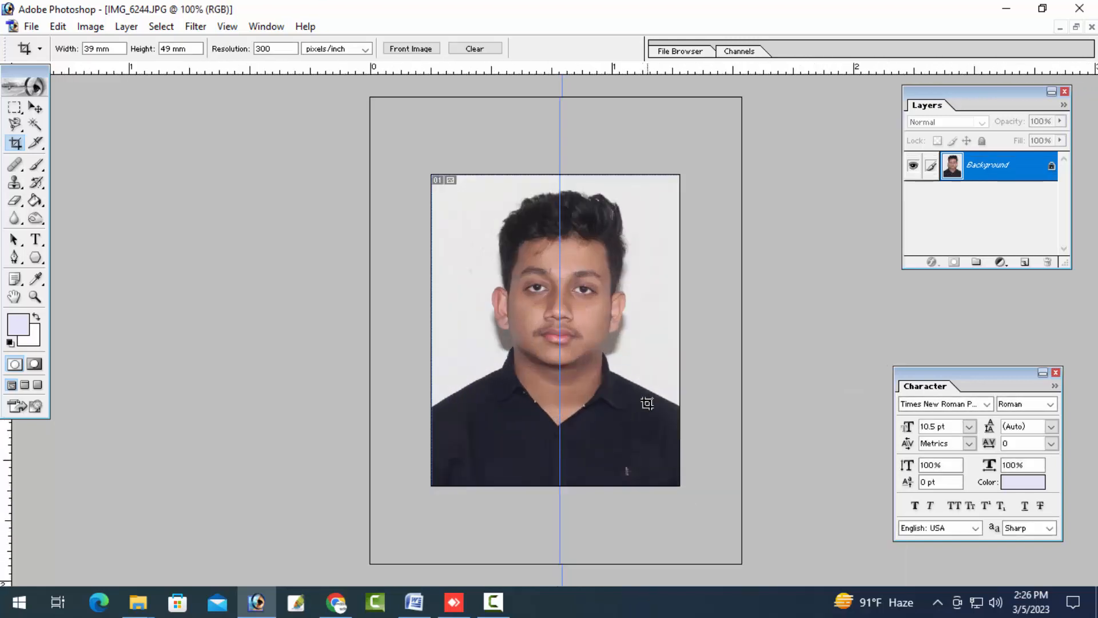
key("ctrl+minus")
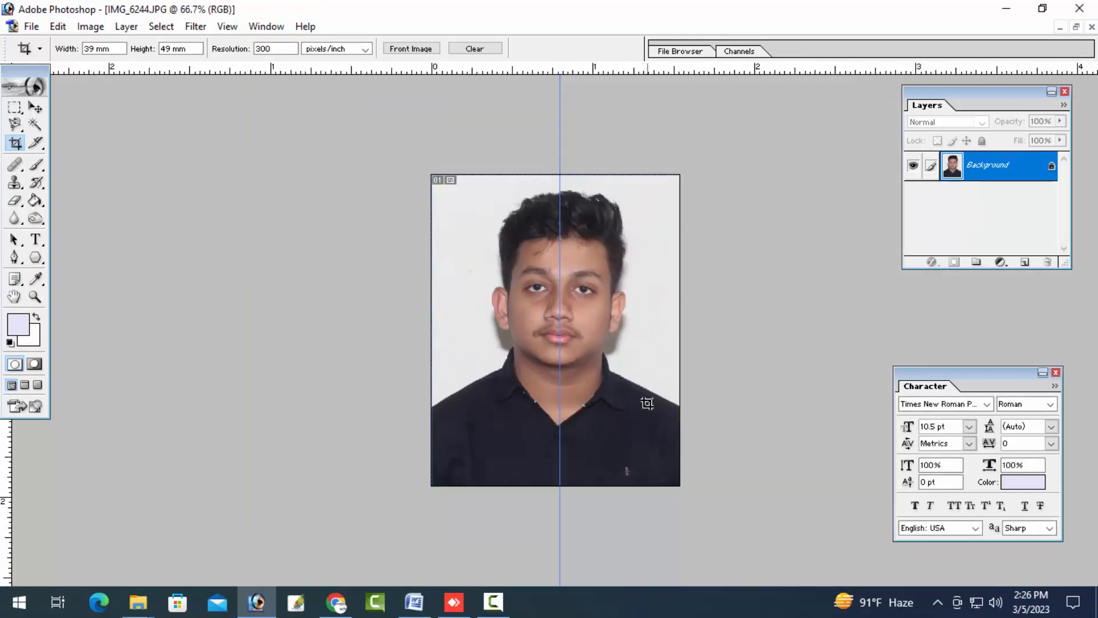
Brighten the cropped portrait with a Curves adjustment.
key("ctrl+m")
key("Return")
key("ctrl+equal")
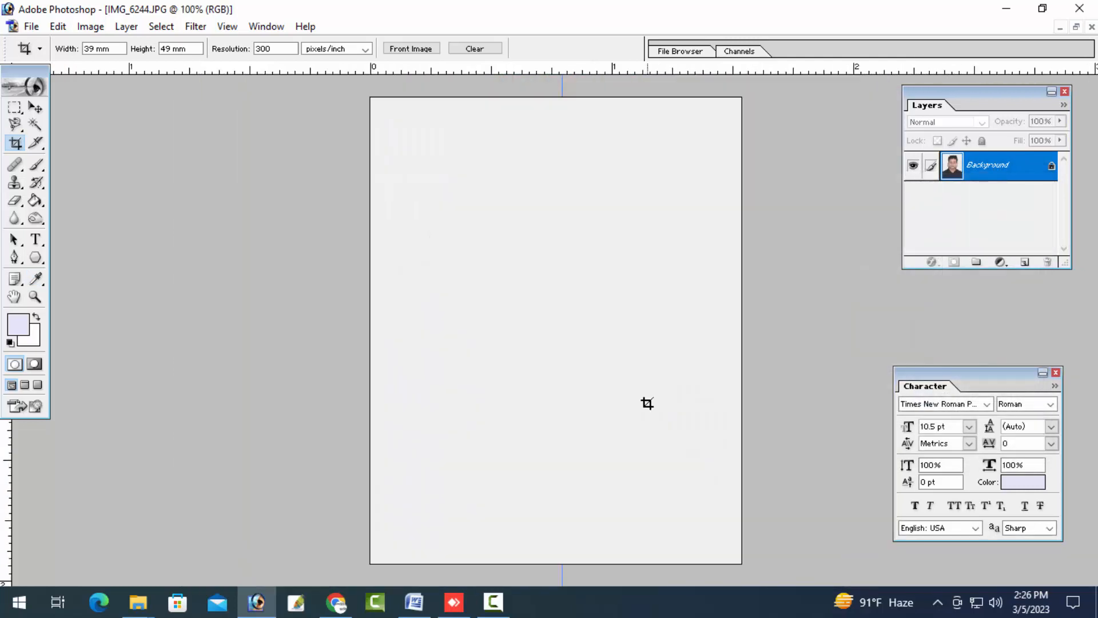
Select the backdrop around the man with the Magic Wand at tolerance 10, feather the selection and clear it to white.
key("w")
left_click(423, 266)
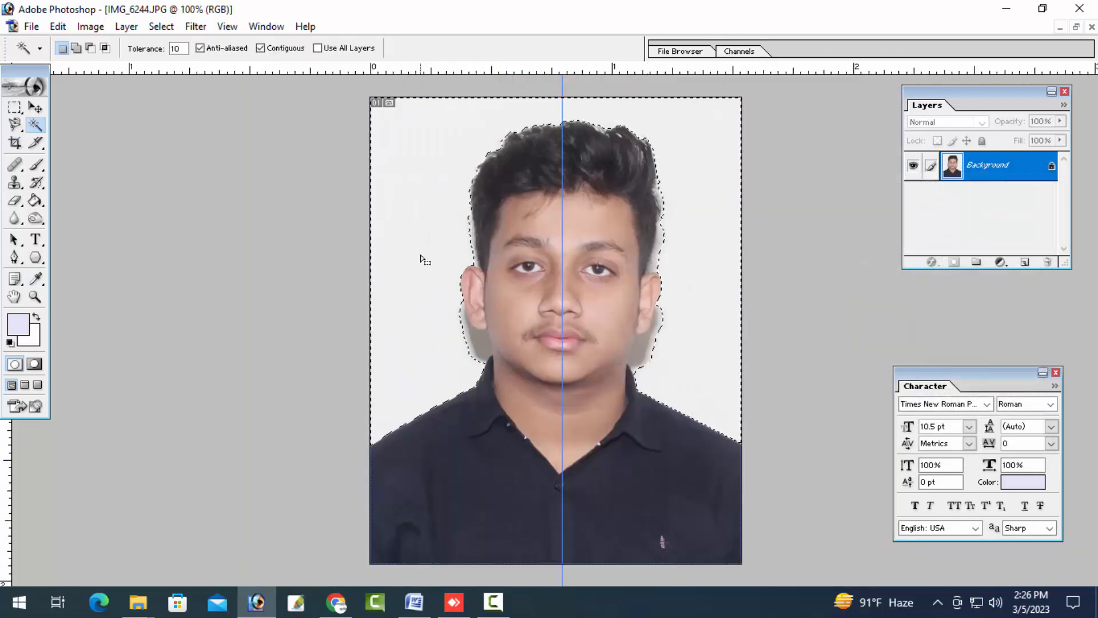
key("ctrl+alt+d")
key("Return")
key("Delete")
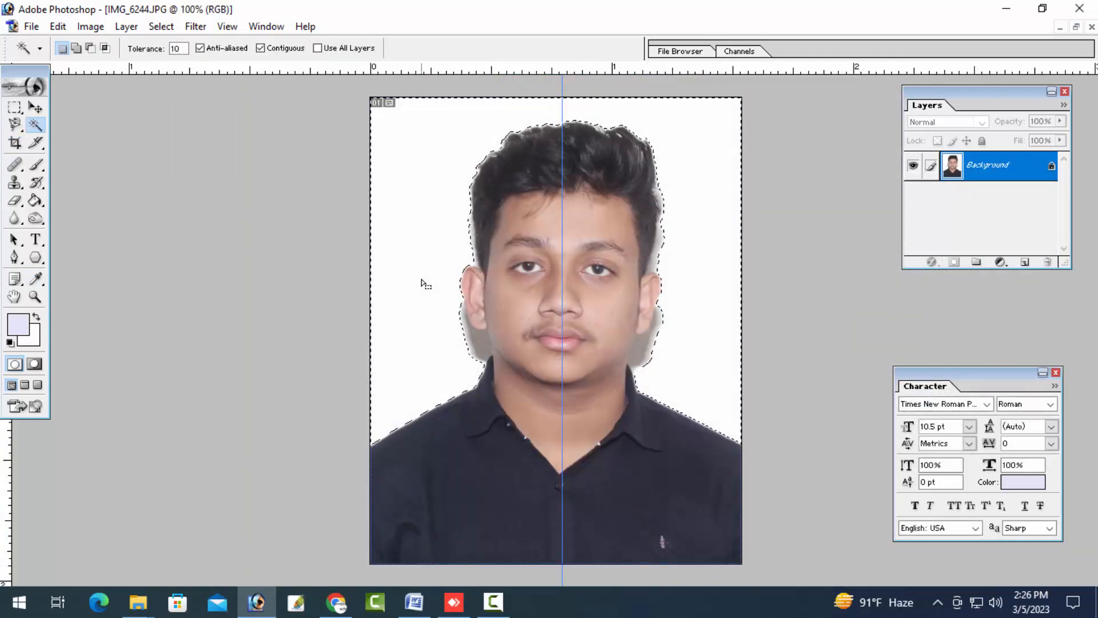
Start a Pen path on the photo's left side, tracing the neck edge from the shirt collar up to the earlobe.
key("ctrl+equal")
key("ctrl+equal")
key("ctrl+equal")
key("ctrl+equal")
key("ctrl+equal")
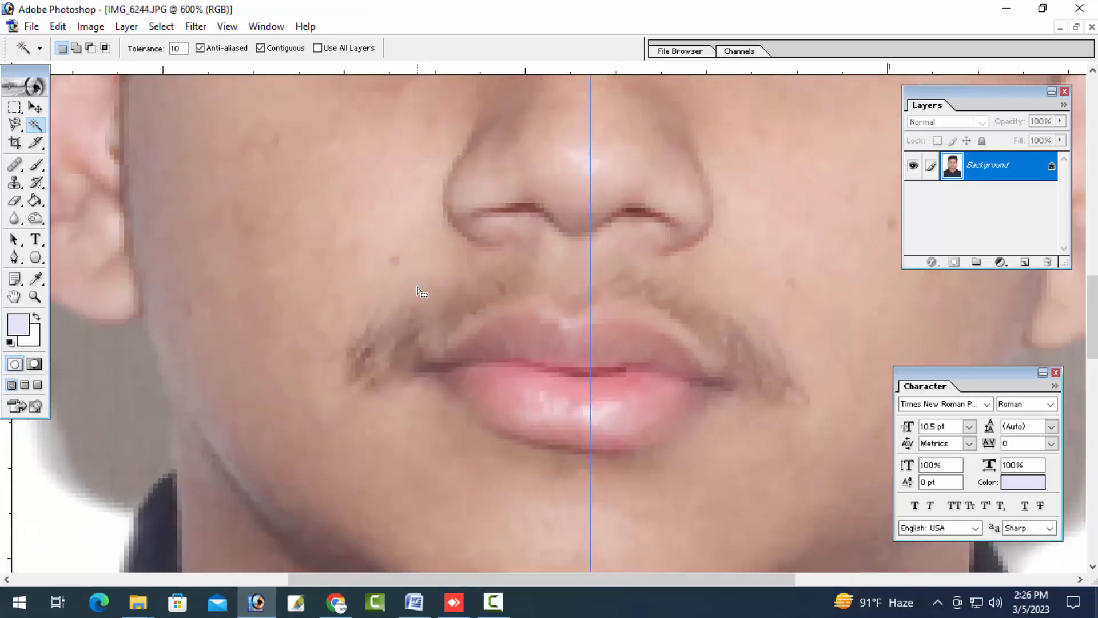
key("p")
left_click_drag(146, 506, 258, 435)
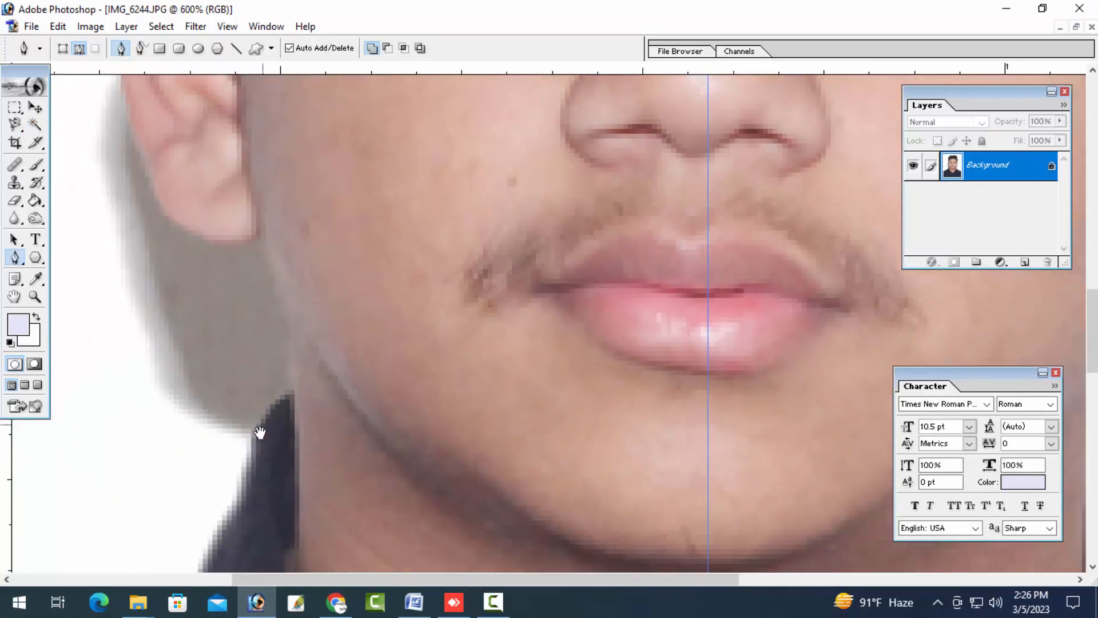
left_click(252, 435)
left_click_drag(286, 397, 294, 390)
left_click_drag(293, 350, 290, 336)
left_click(276, 285)
left_click(258, 250)
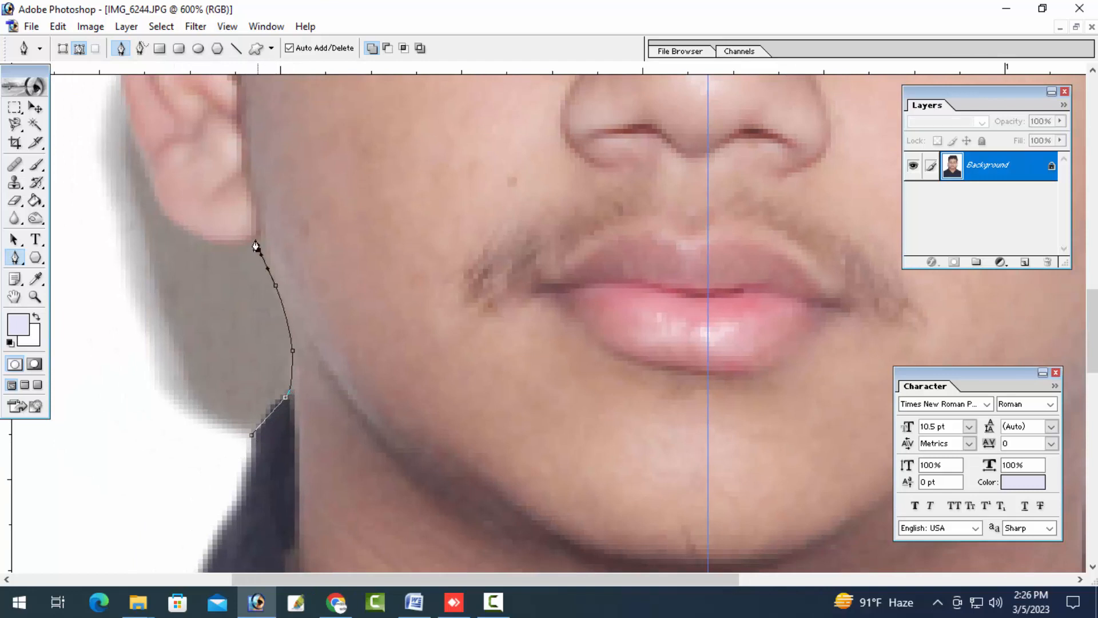
left_click(254, 235)
Continue the path up the left ear's edge, close it around the outside of the shadow and convert it to a selection.
left_click_drag(190, 236, 219, 403)
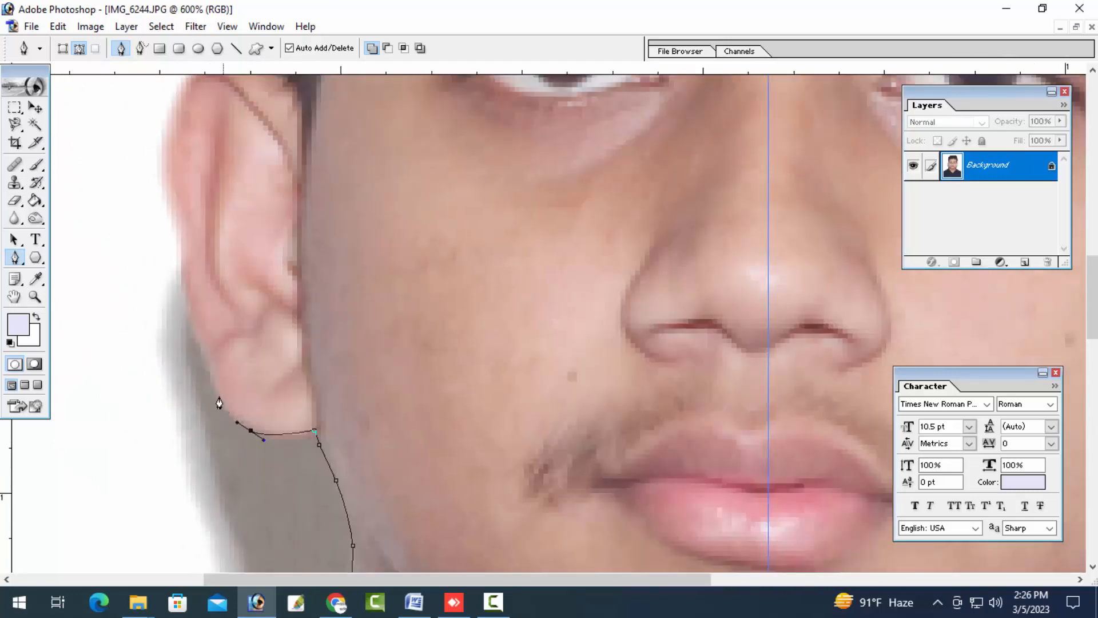
left_click_drag(200, 341, 184, 282)
left_click_drag(184, 261, 172, 251)
left_click_drag(116, 326, 113, 374)
left_click_drag(106, 455, 134, 520)
left_click_drag(147, 483, 148, 271)
left_click_drag(167, 323, 198, 366)
left_click_drag(225, 416, 297, 431)
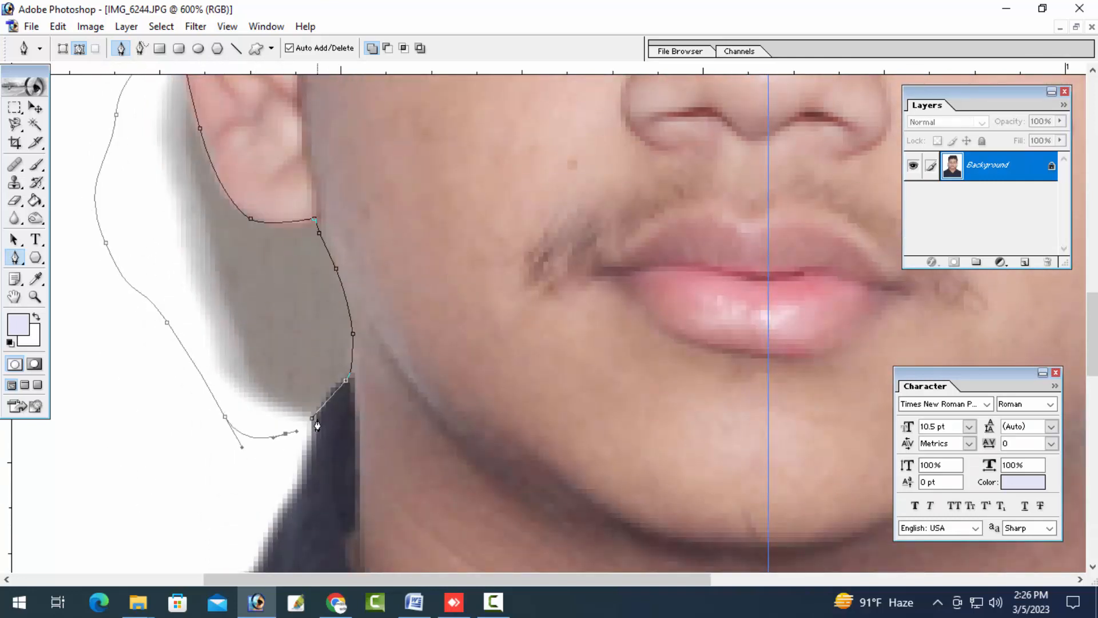
left_click(313, 419)
key("ctrl+Return")
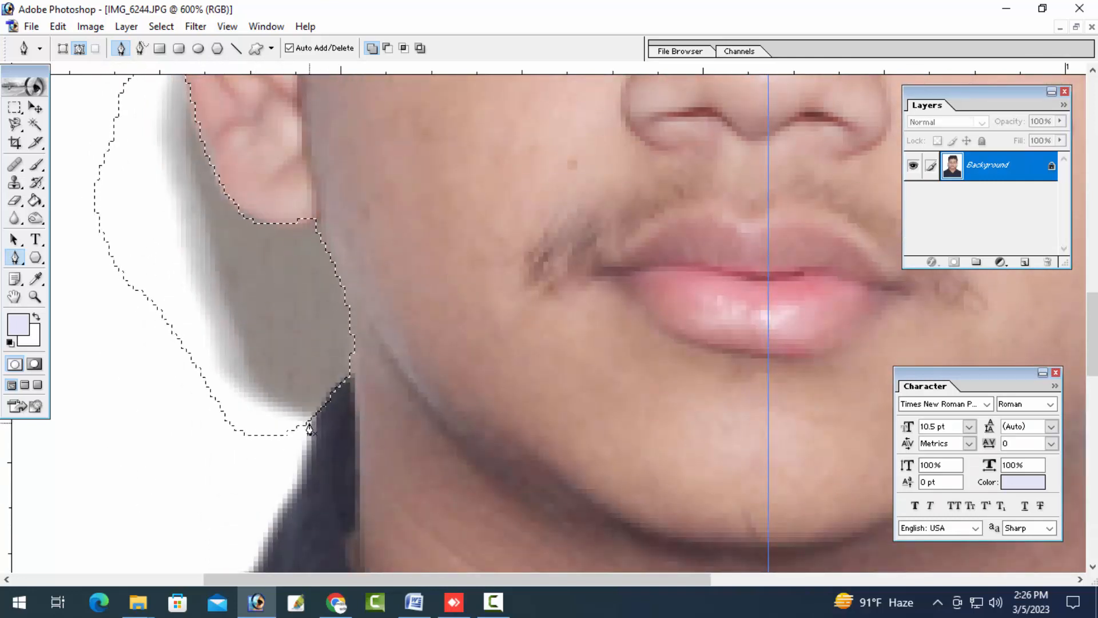
Feather the selected shadow beside the left ear and neck by 1.3 pixels, clear it to white and deselect.
key("ctrl+alt+d")
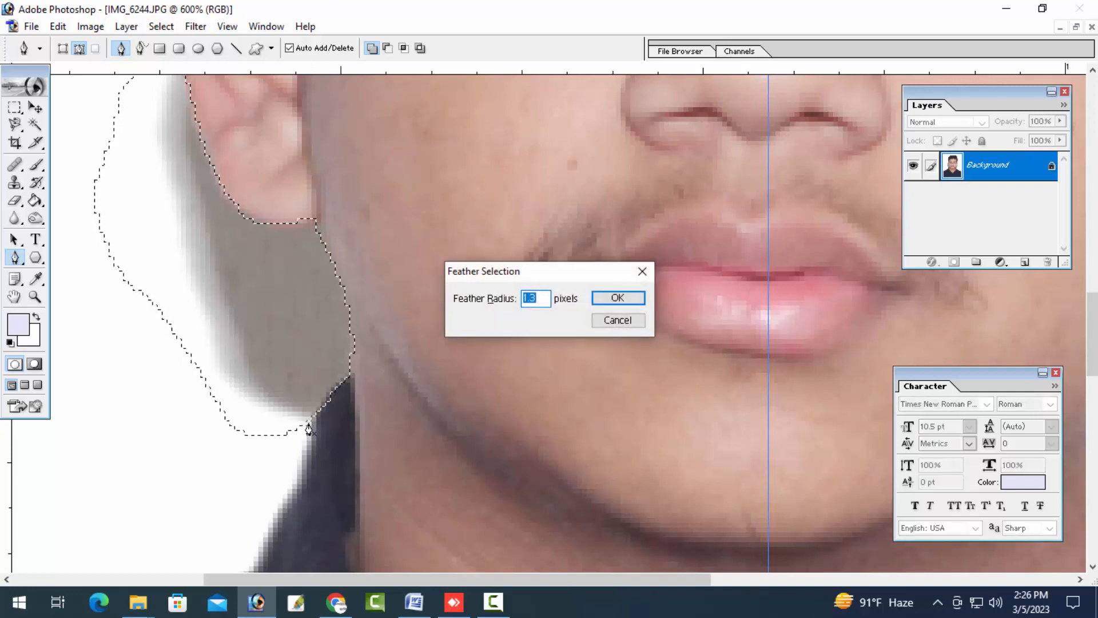
key("Return")
key("Delete")
key("ctrl+d")
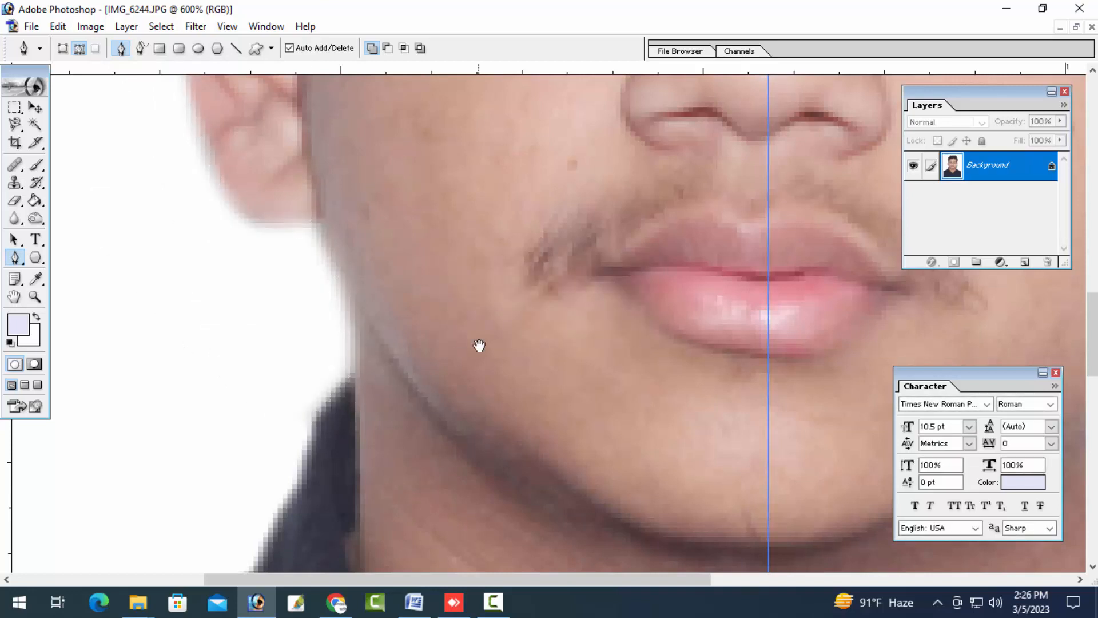
Trace a Pen path on the photo's right side from the collar tip up the neck and around the earlobe.
left_click_drag(629, 337, 153, 375)
left_click_drag(593, 397, 381, 425)
key("ctrl+plus")
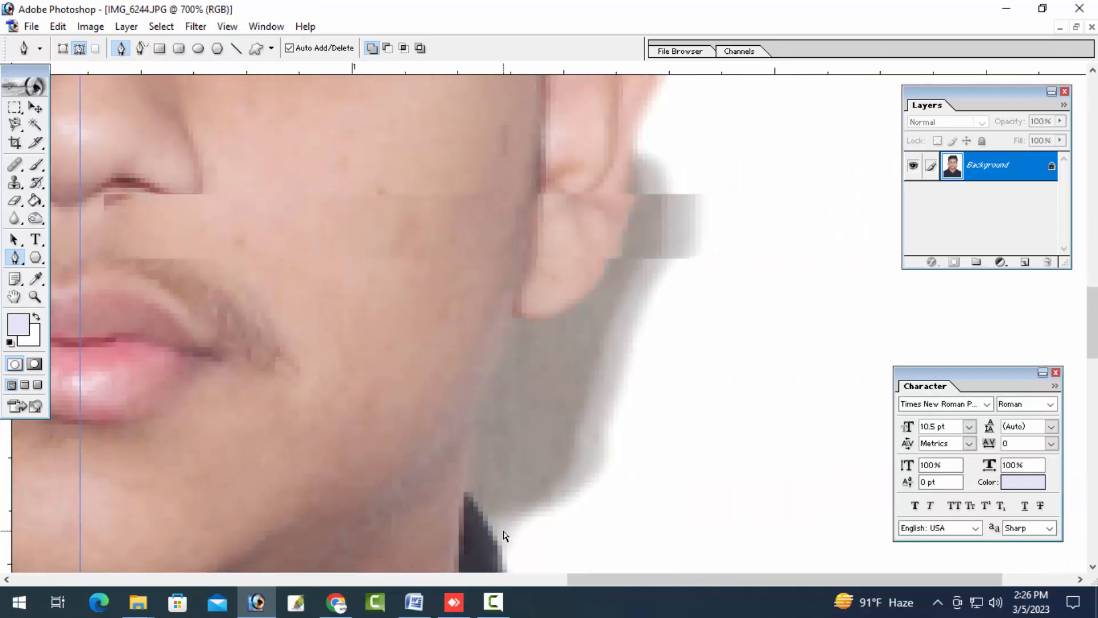
left_click_drag(503, 536, 459, 434)
left_click(456, 433)
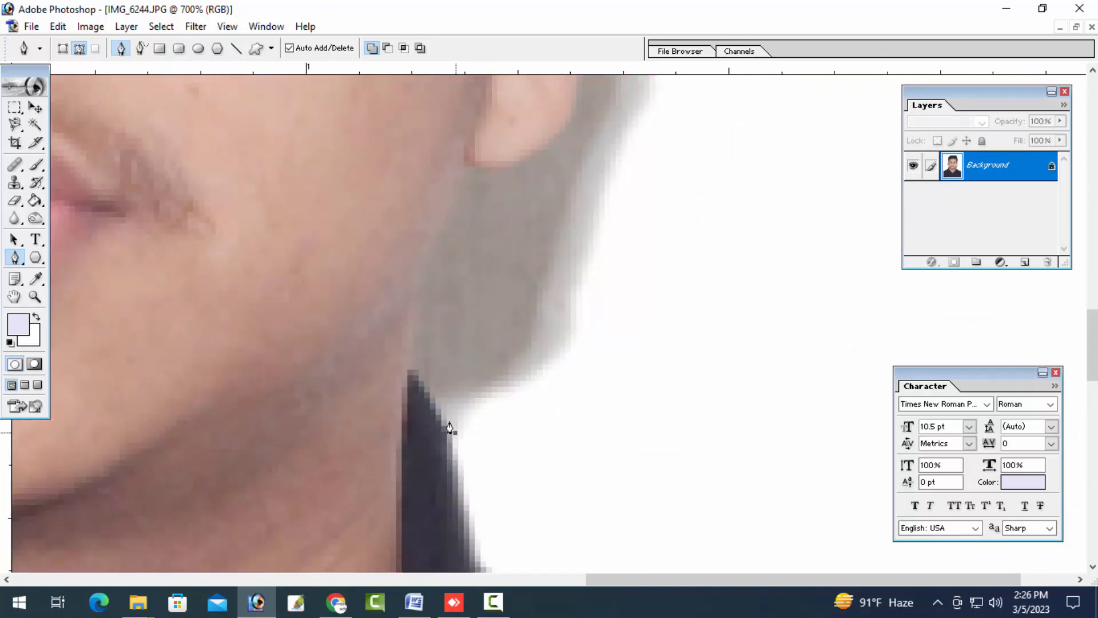
left_click(414, 367)
left_click_drag(434, 244, 464, 163)
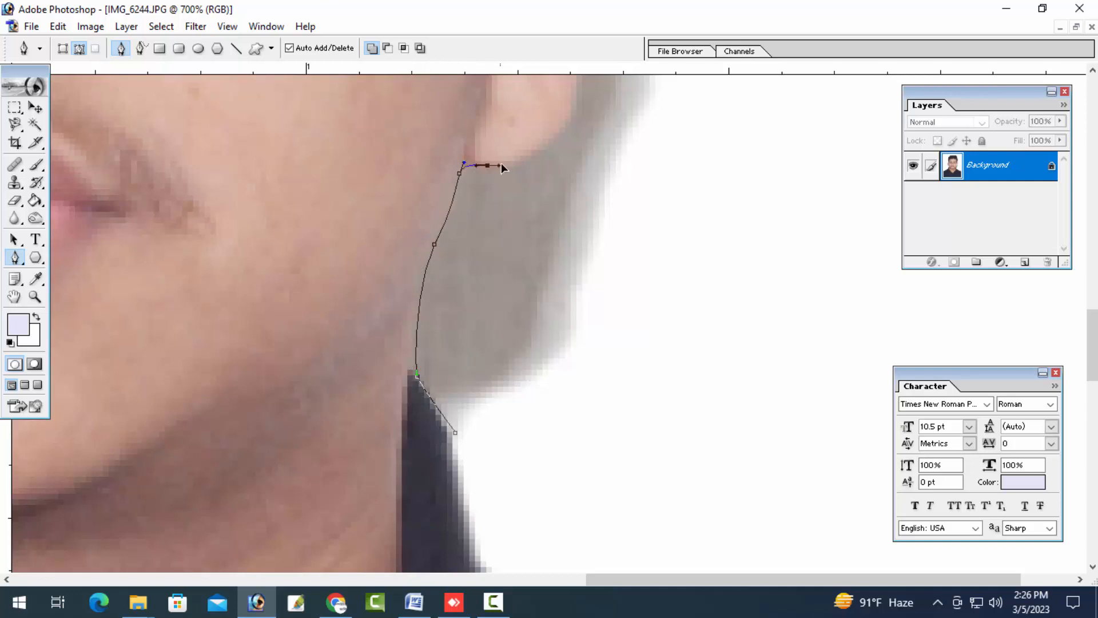
left_click_drag(566, 121, 578, 98)
Extend the path along the right ear, close it around the outside of the shadow and convert it to a selection.
left_click_drag(571, 184, 550, 356)
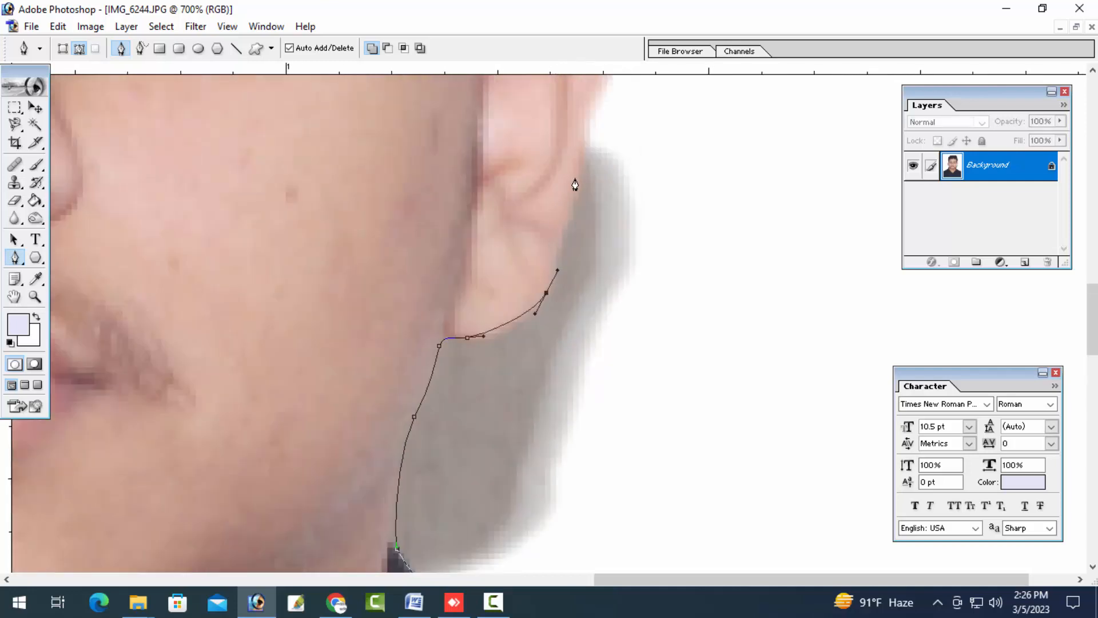
left_click_drag(579, 175, 604, 122)
left_click_drag(650, 151, 665, 204)
left_click_drag(662, 298, 646, 374)
left_click_drag(591, 471, 627, 218)
left_click_drag(637, 272, 628, 310)
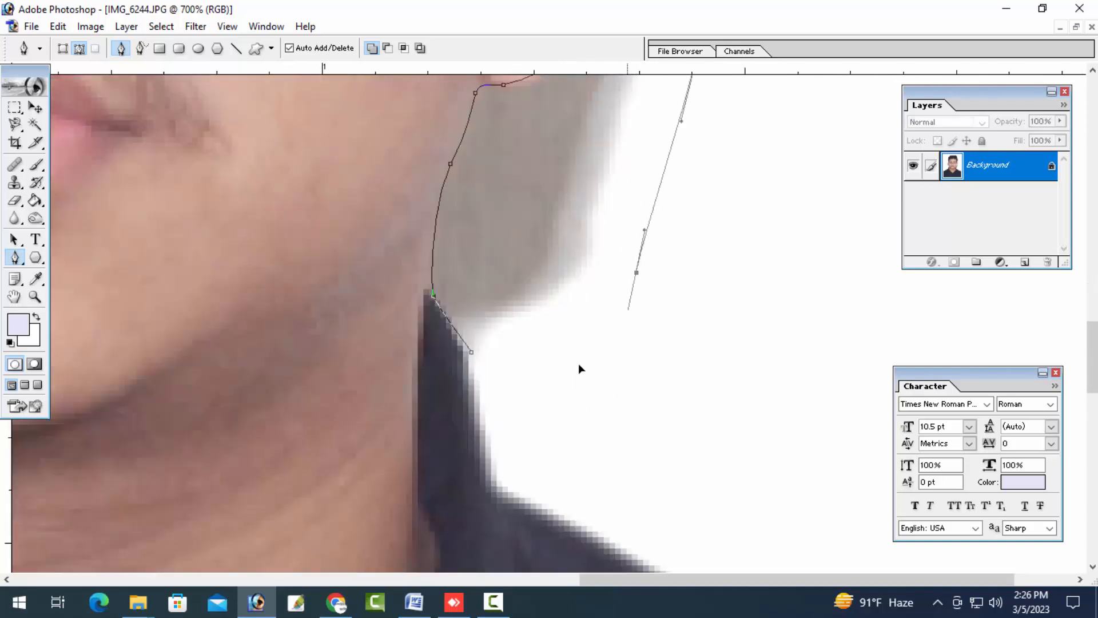
left_click_drag(569, 364, 538, 369)
left_click(470, 353)
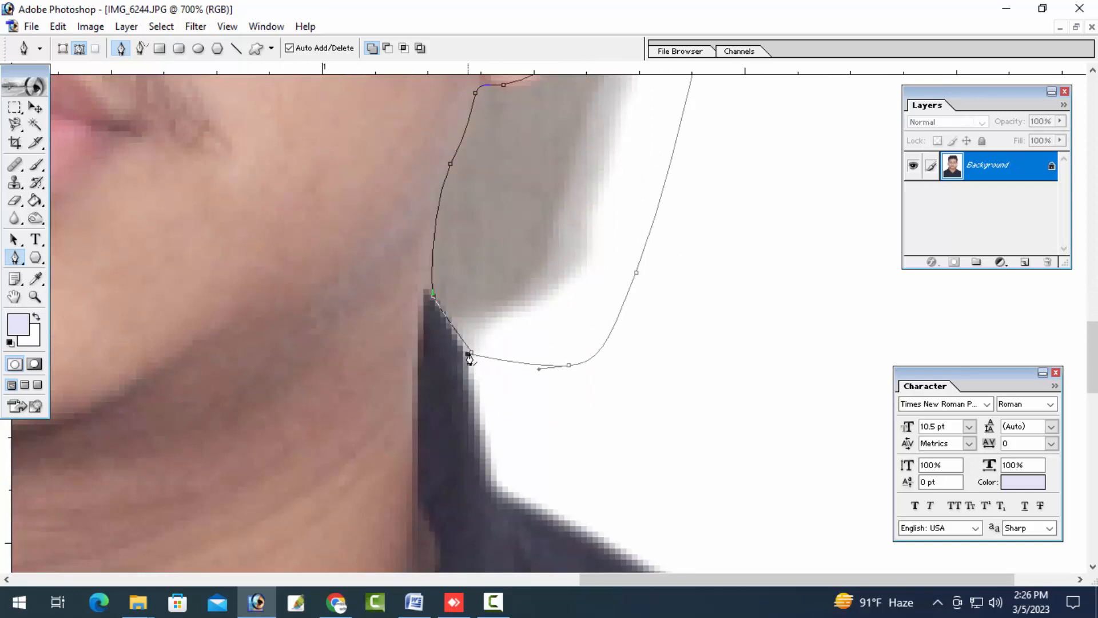
key("ctrl+Return")
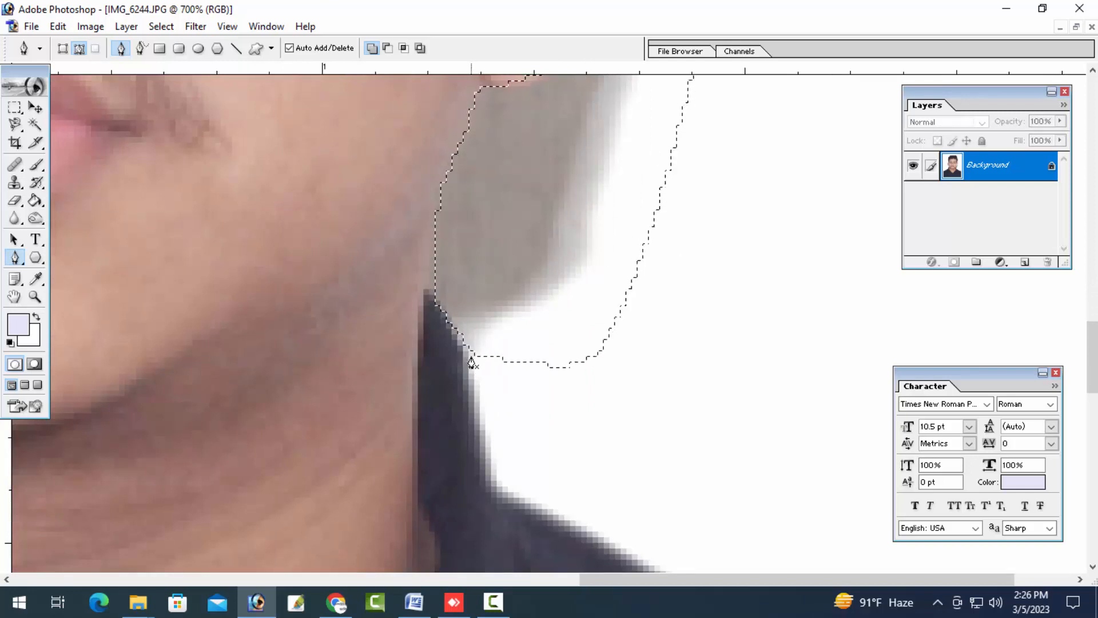
Feather the selected shadow beside the right ear and neck and clear it to white.
key("ctrl+alt+d")
key("Return")
key("Delete")
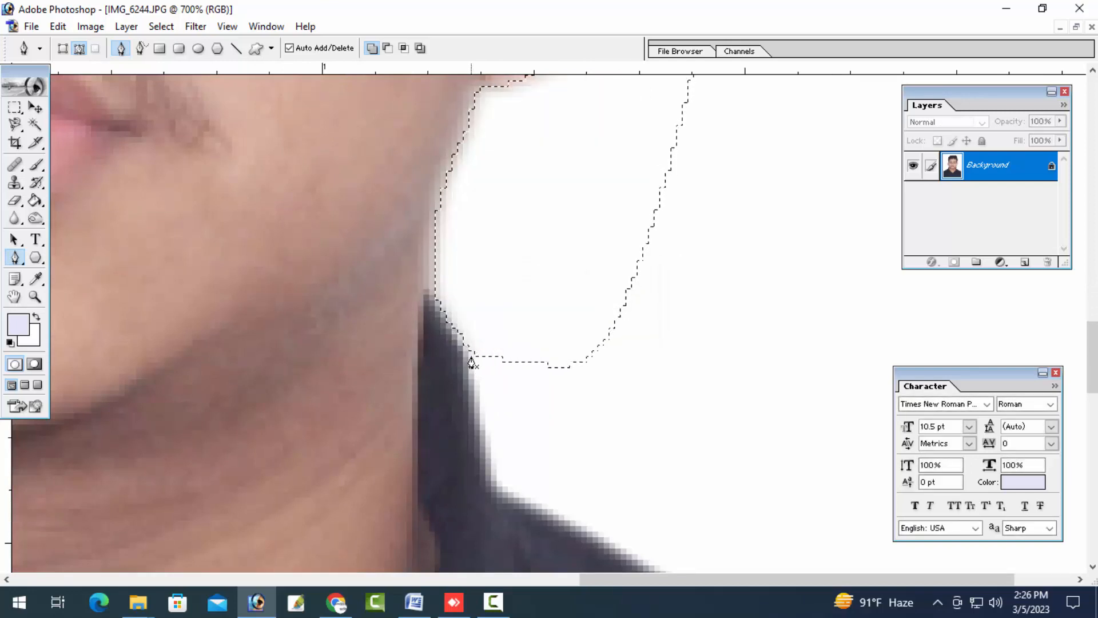
Trace a Pen path along the hair edge on the photo's right side, from the top of the ear upward.
key("ctrl+minus")
key("ctrl+minus")
key("ctrl+minus")
key("ctrl+minus")
key("ctrl+minus")
key("ctrl+minus")
key("ctrl+plus")
key("ctrl+plus")
key("ctrl+plus")
key("ctrl+plus")
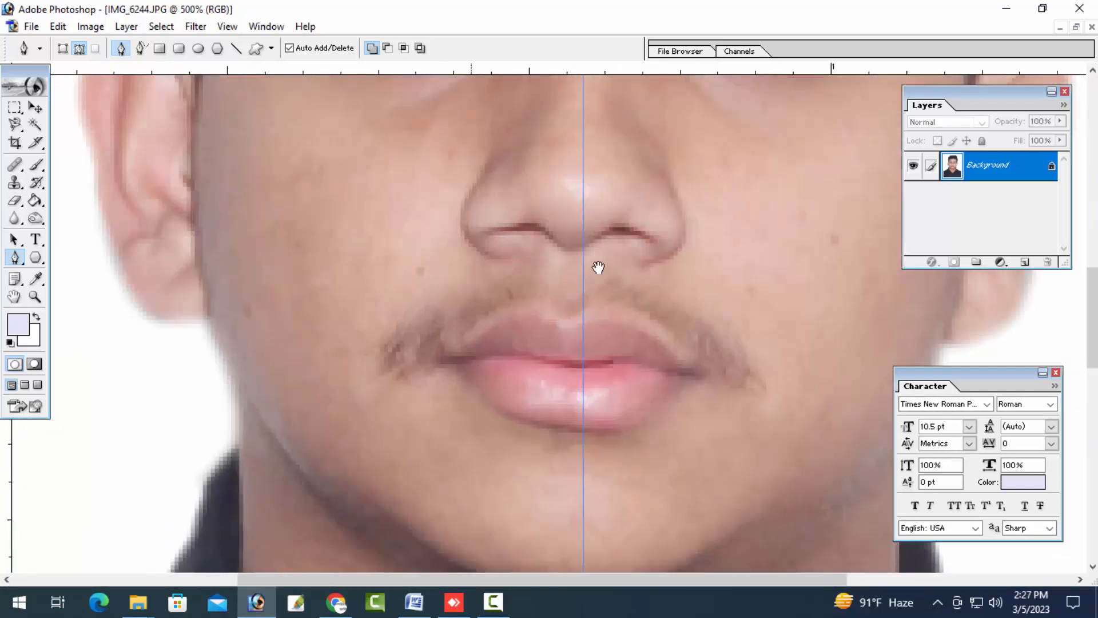
left_click_drag(598, 268, 394, 539)
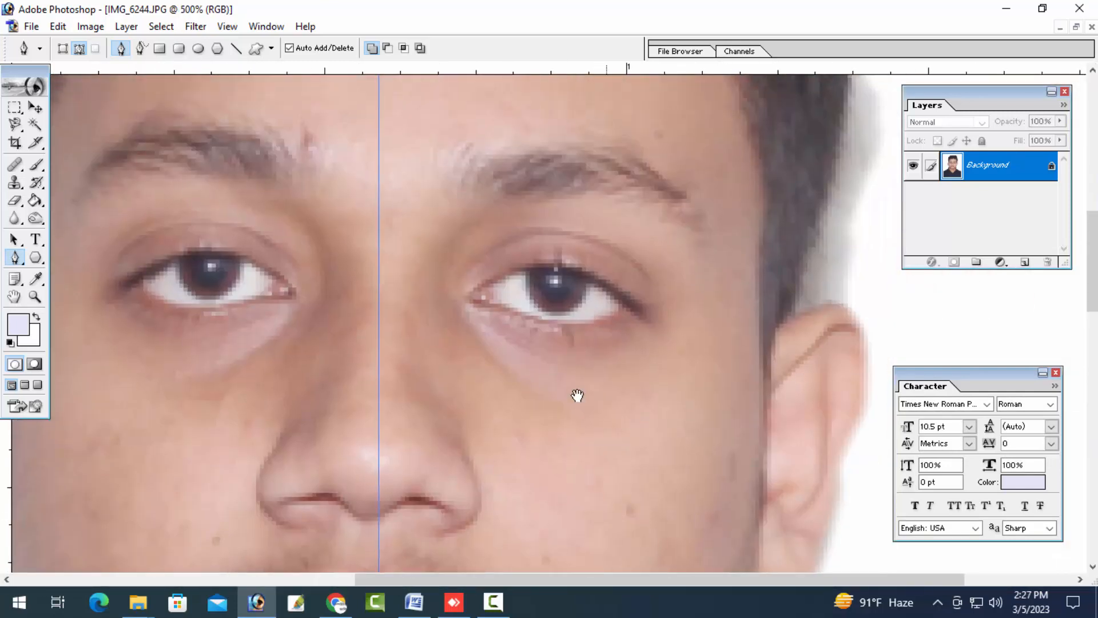
left_click_drag(678, 233, 605, 418)
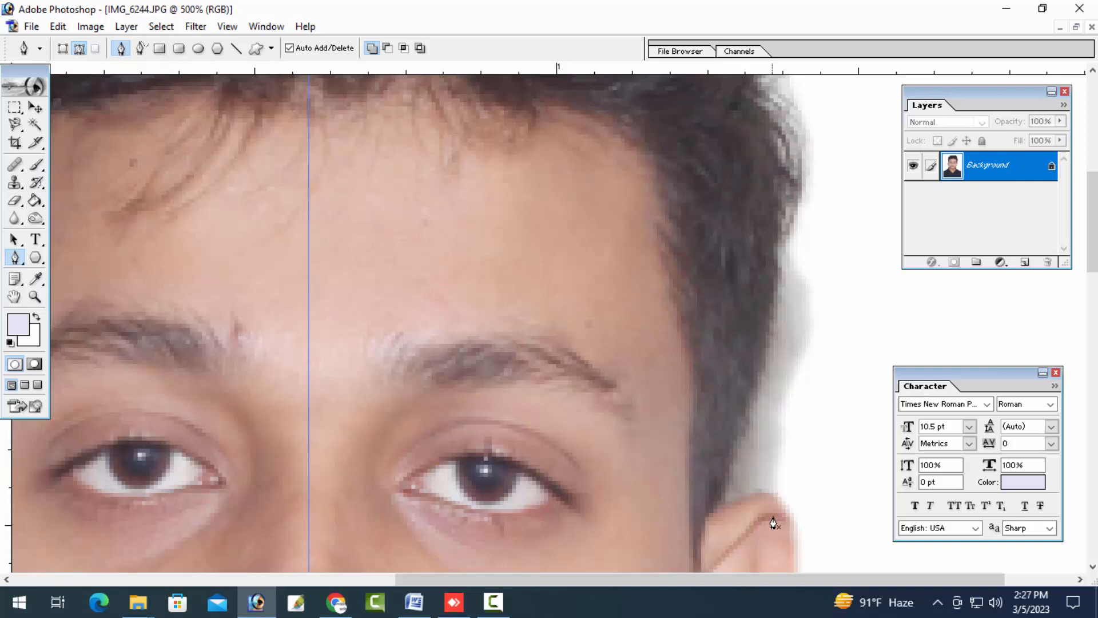
left_click_drag(774, 475, 727, 423)
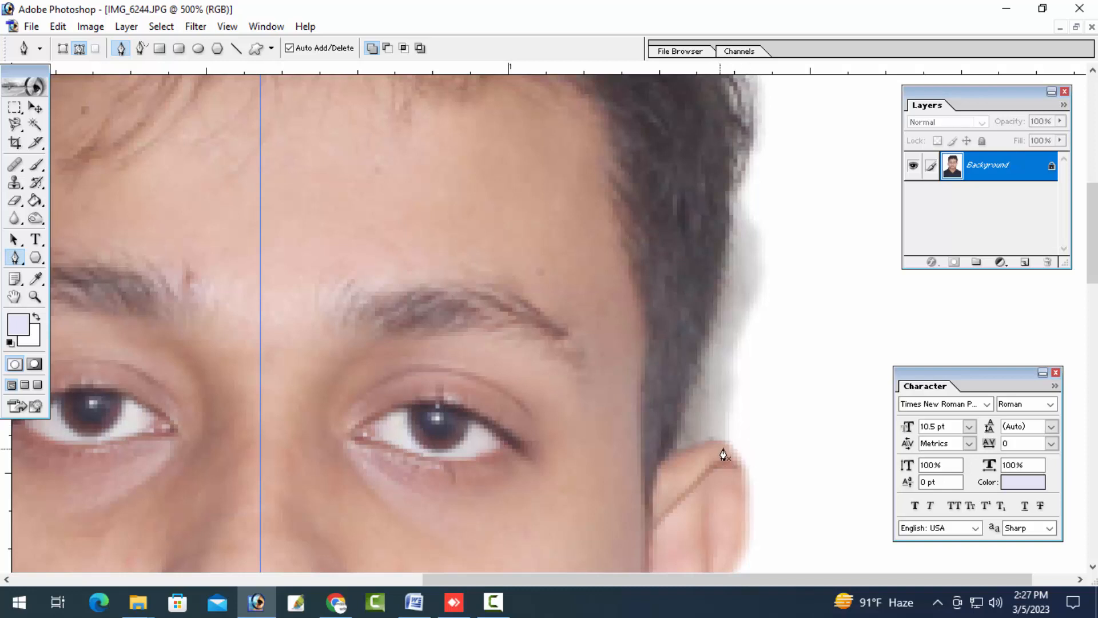
left_click(679, 445)
left_click_drag(720, 298, 733, 226)
left_click_drag(734, 183, 733, 154)
left_click_drag(734, 138, 752, 326)
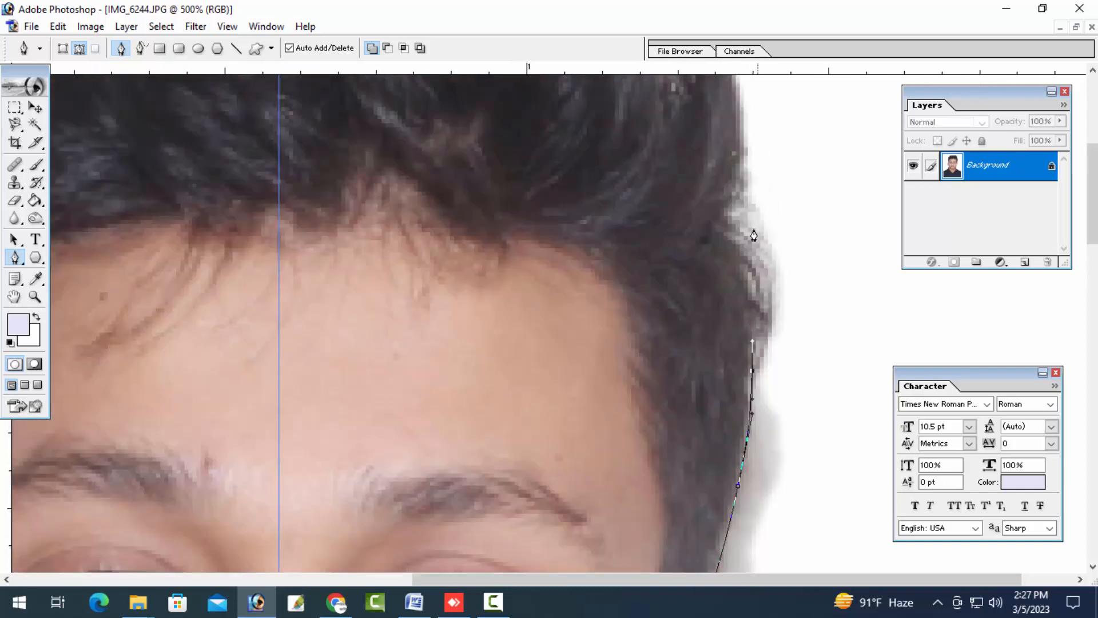
left_click_drag(748, 216, 748, 297)
left_click_drag(719, 132, 709, 98)
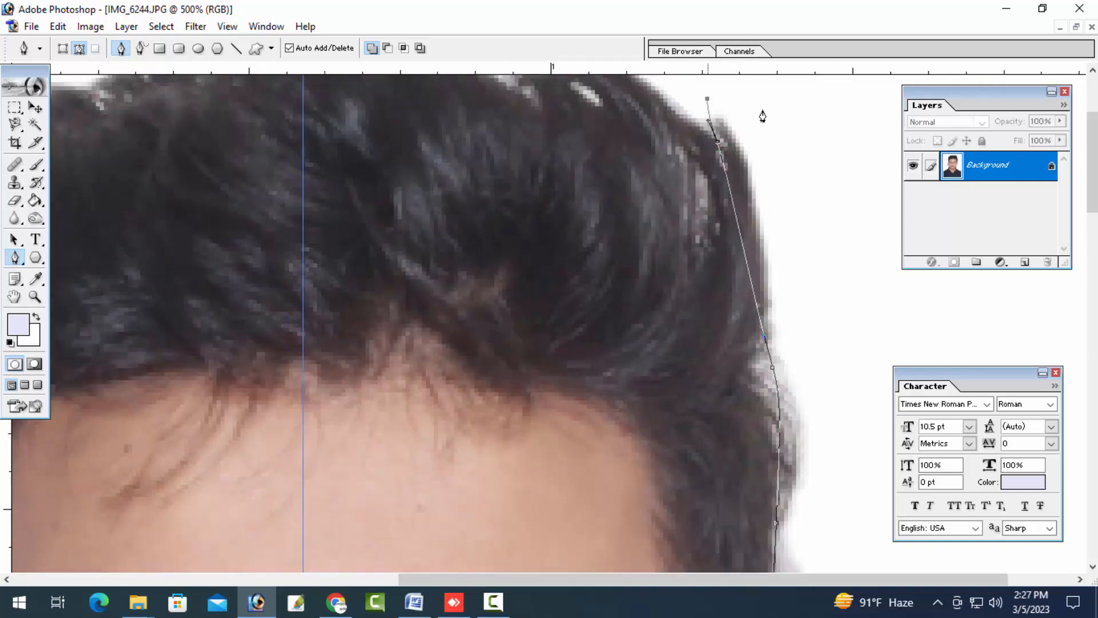
Bring the path back down outside the grey fringe beside the hair, close it above the ear and convert it to a selection.
left_click_drag(800, 198, 840, 329)
left_click_drag(864, 383, 874, 181)
left_click_drag(864, 228, 871, 294)
left_click_drag(858, 376, 854, 403)
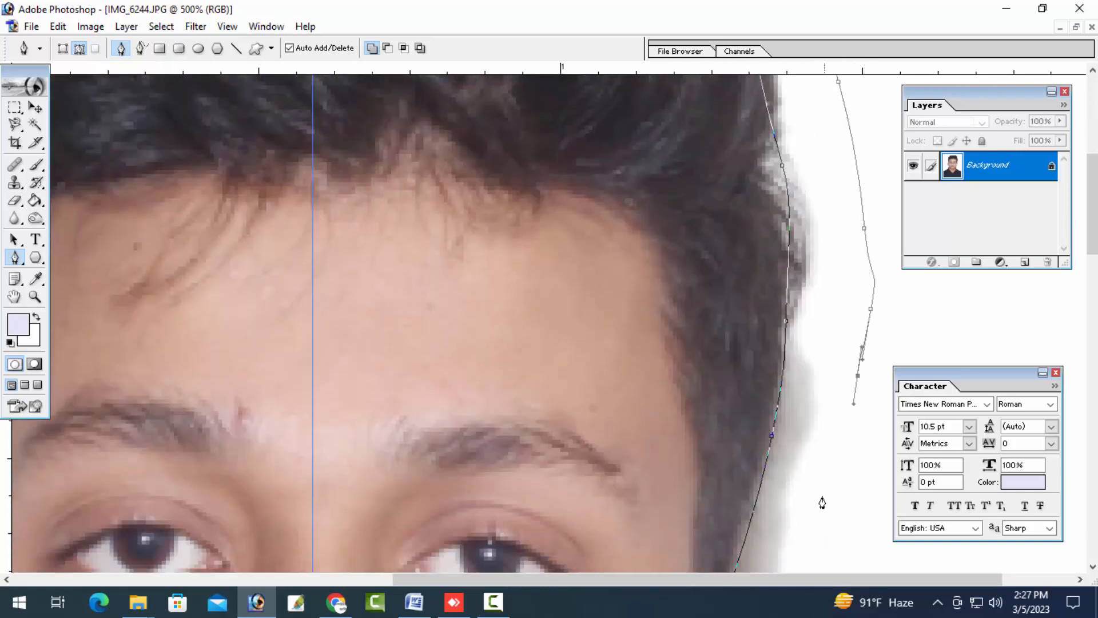
left_click_drag(822, 494, 830, 253)
left_click_drag(833, 315, 819, 326)
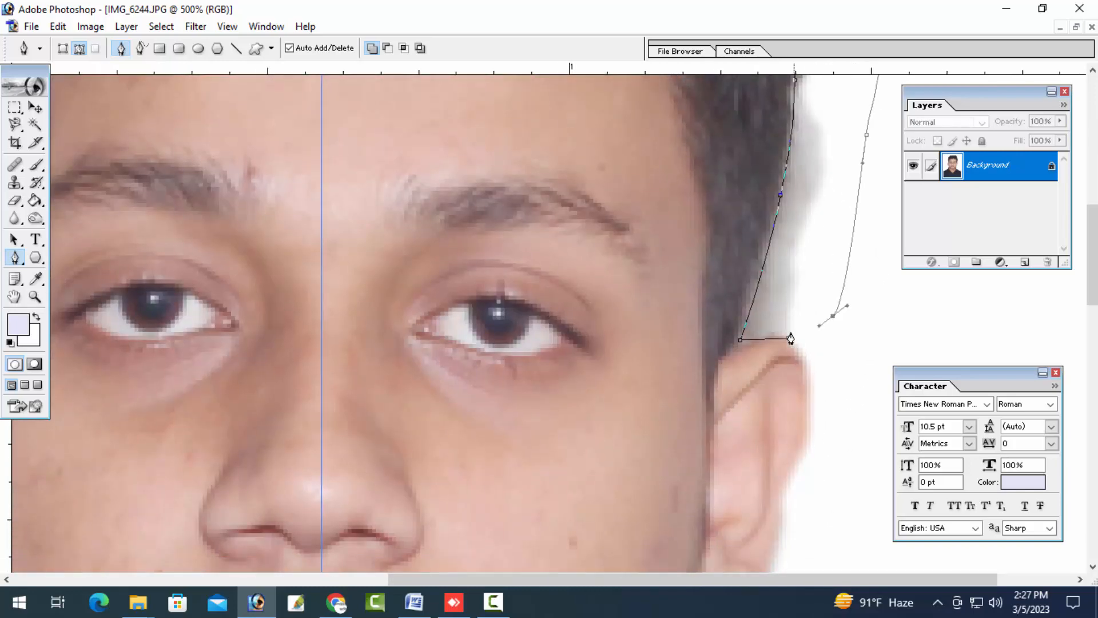
left_click(789, 342)
key("ctrl+Return")
Feather the selected fringe beside the hair by 1.3 pixels and clear it to white.
key("ctrl+alt+d")
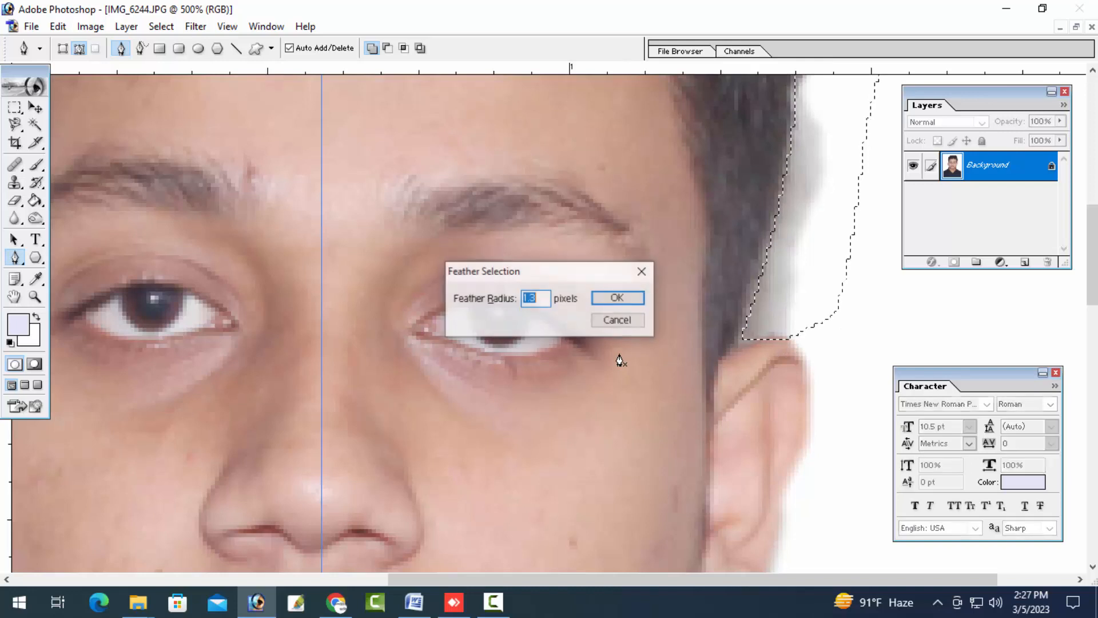
key("Return")
key("ctrl+minus")
key("ctrl+minus")
key("ctrl+minus")
key("ctrl+minus")
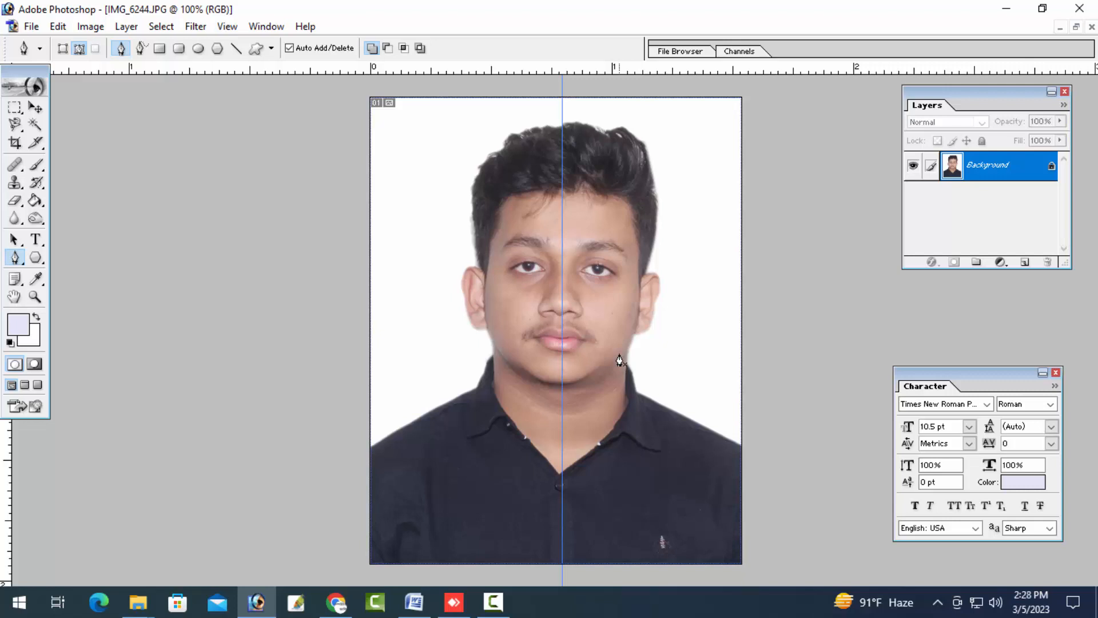
Duplicate the retouched Background layer onto a new layer.
key("ctrl+plus")
key("ctrl+plus")
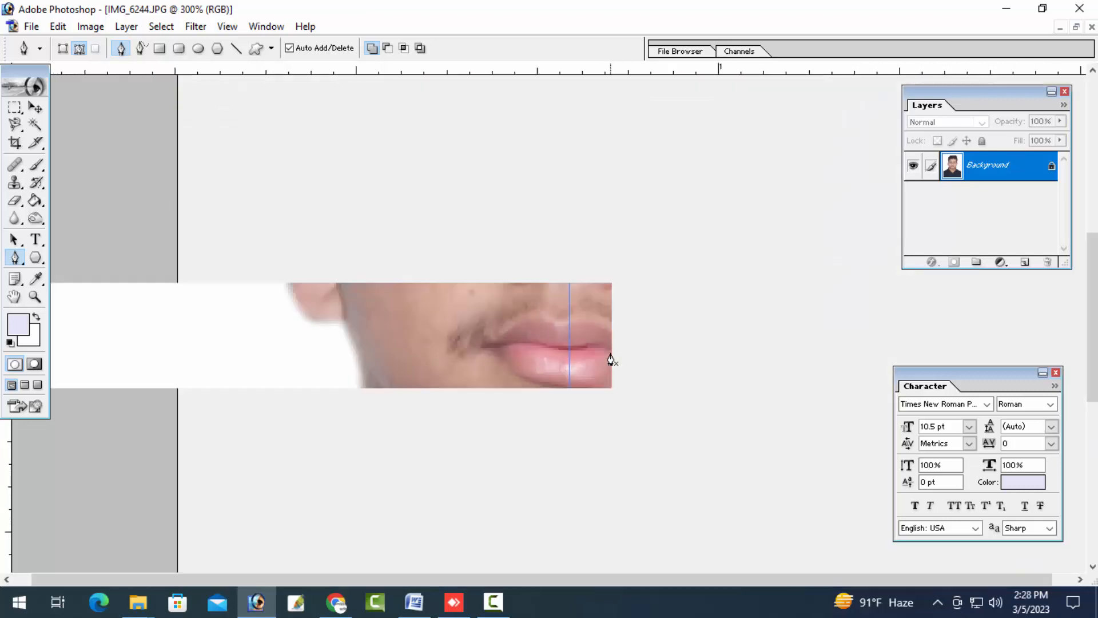
key("ctrl+minus")
key("ctrl+minus")
key("ctrl+plus")
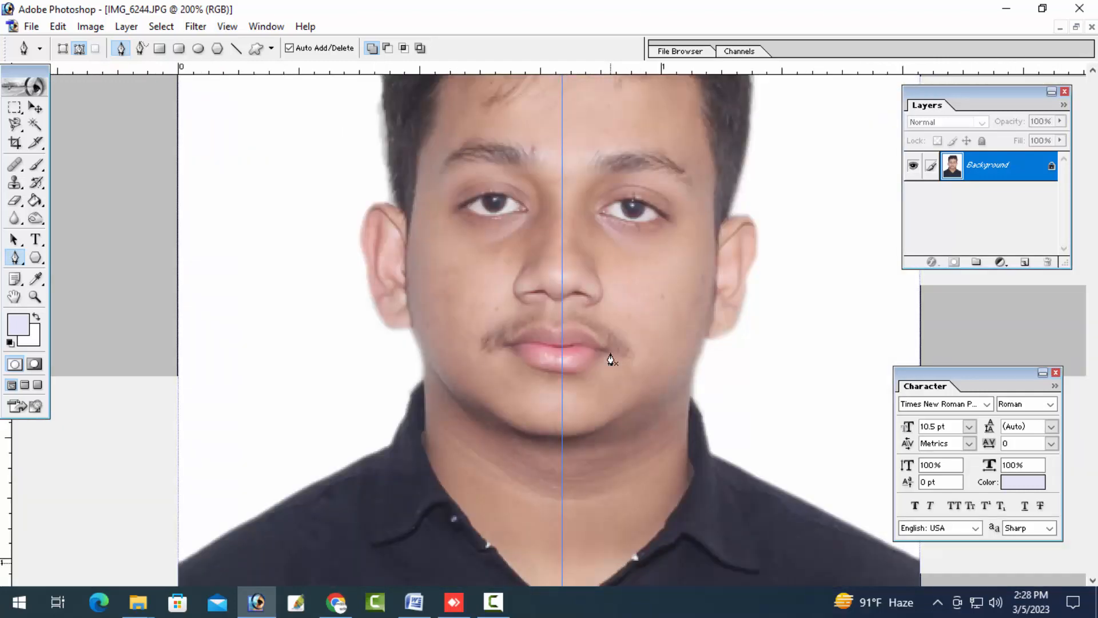
key("ctrl+minus")
key("ctrl+j")
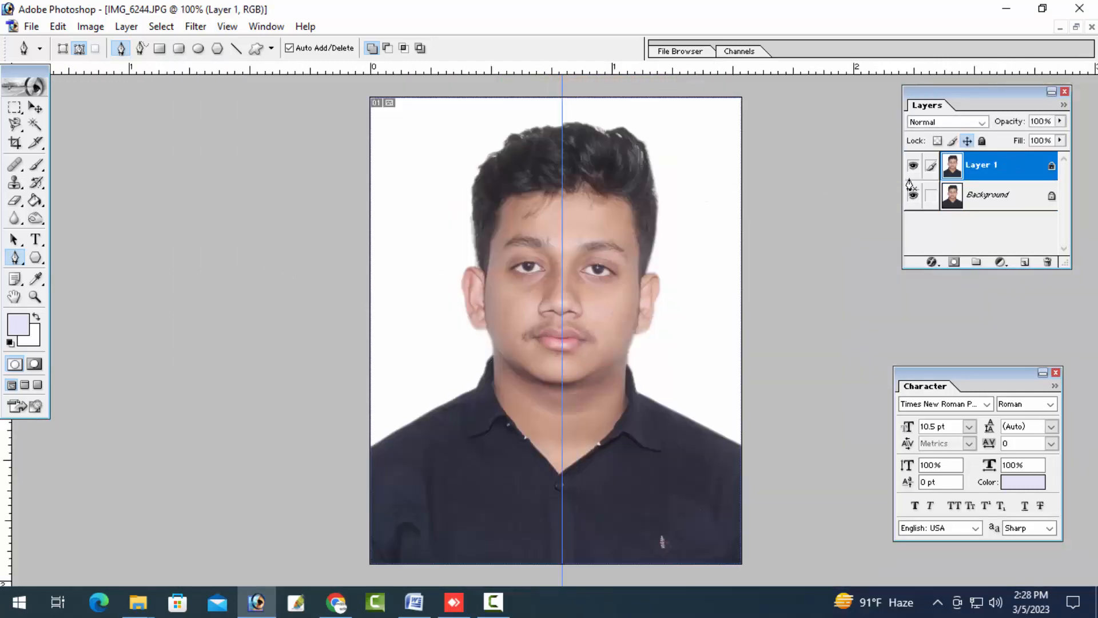
Set the blend mode of Layer 1 to Soft Light.
left_click(949, 122)
left_click(950, 270)
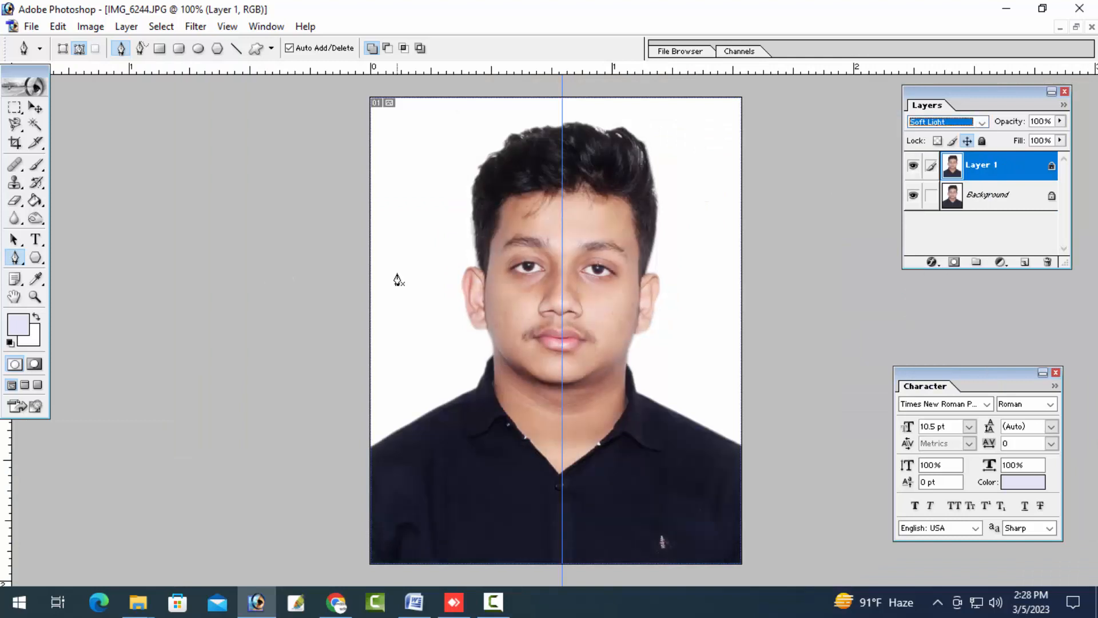
On the Background layer, heal the skin under the eye on the photo's right side with a size 10 Healing Brush.
key("ctrl+plus")
key("ctrl+plus")
key("ctrl+plus")
key("space")
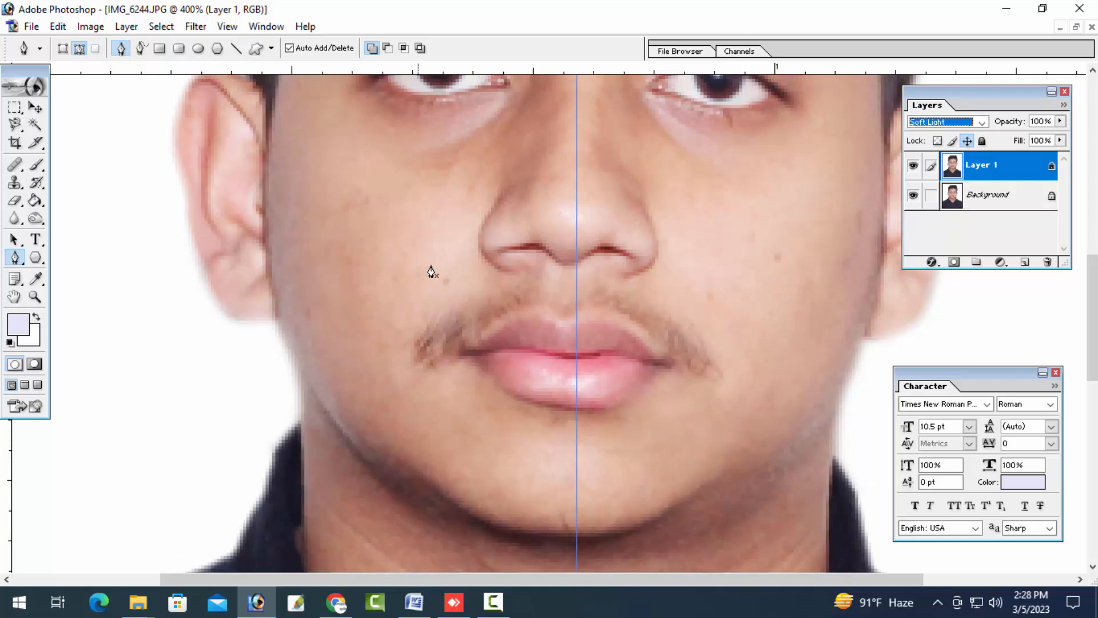
scroll(478, 248, "up", 3)
scroll(478, 248, "right", 1)
left_click(995, 195)
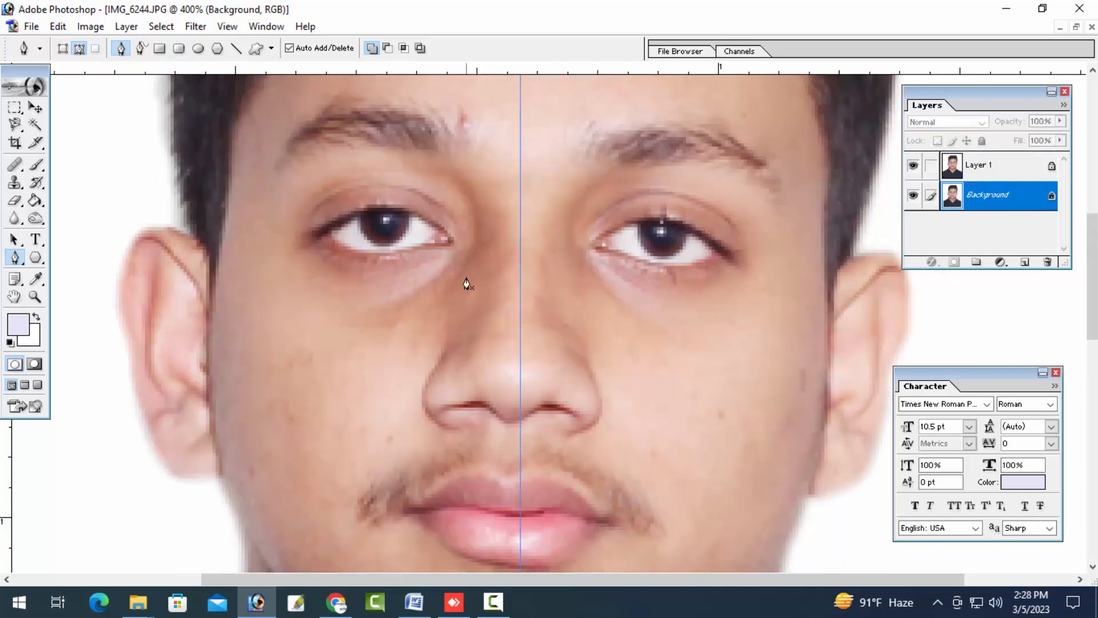
key("j")
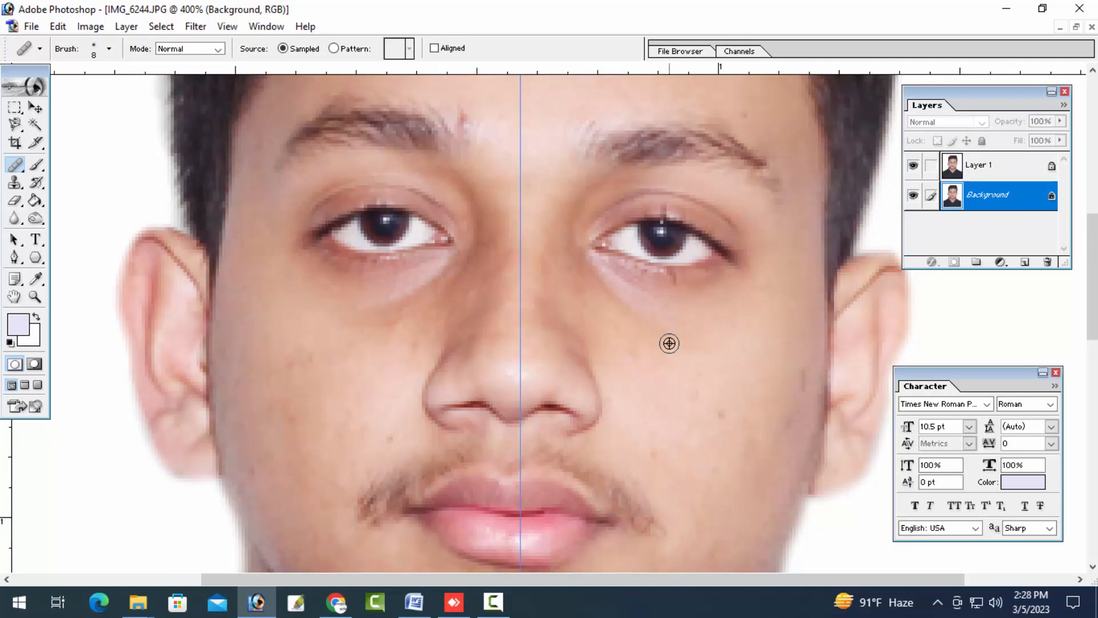
key("bracketright")
key("bracketright")
left_click(667, 354, "alt")
left_click(622, 309)
Heal the dark skin under the inner corner of the other eye, down along the side of the nose.
scroll(471, 311, "left", 3)
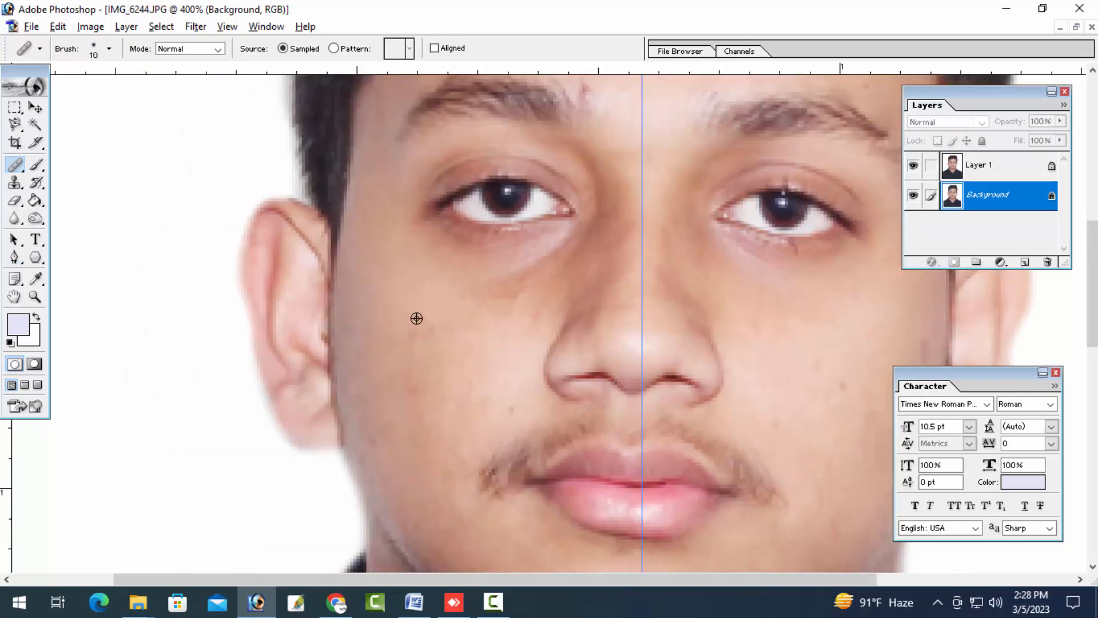
left_click(568, 228)
left_click(586, 255)
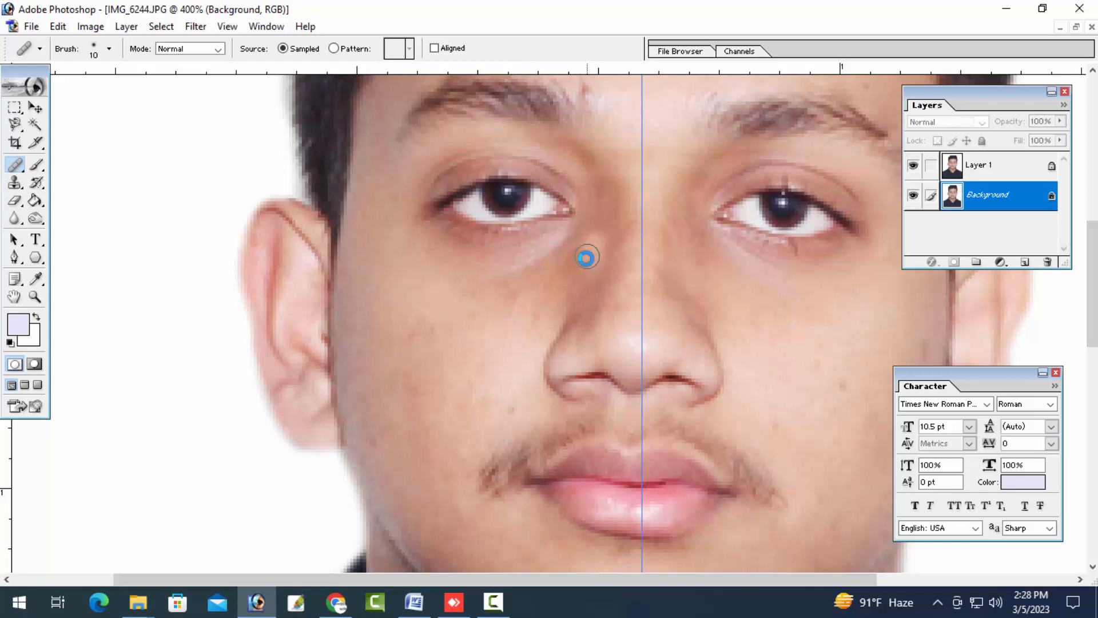
left_click(587, 311)
Heal small marks on the nose, the lower lip and the skin beside the nose bridge, sampling nearby skin.
left_click_drag(552, 409, 521, 319)
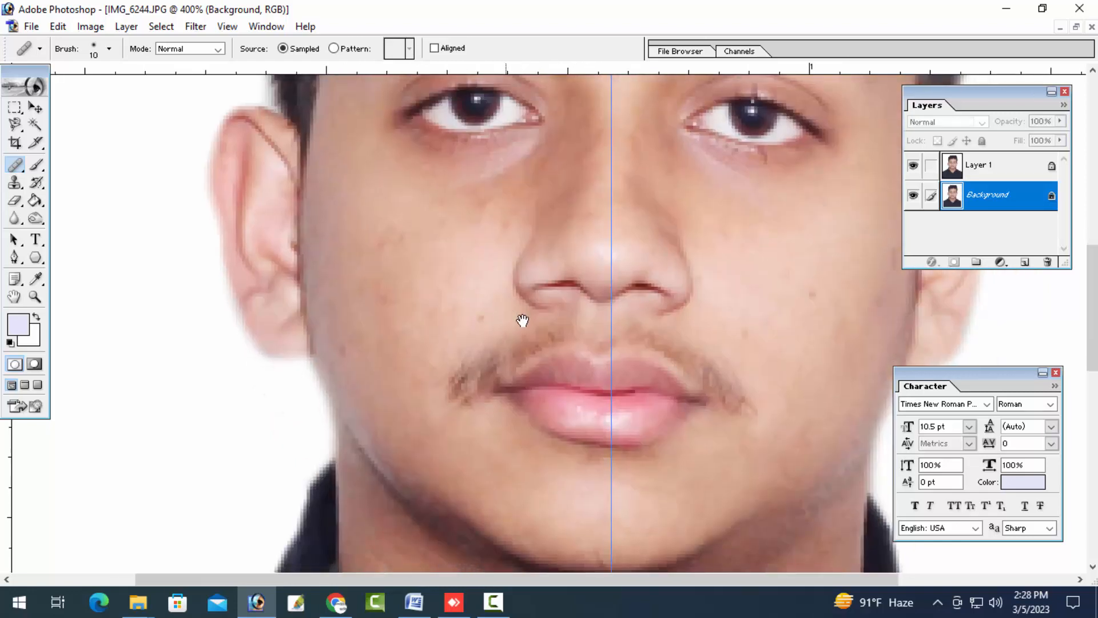
left_click(616, 225, "alt")
left_click(613, 251)
left_click_drag(605, 373, 586, 272)
left_click(630, 309, "alt")
left_click(599, 325)
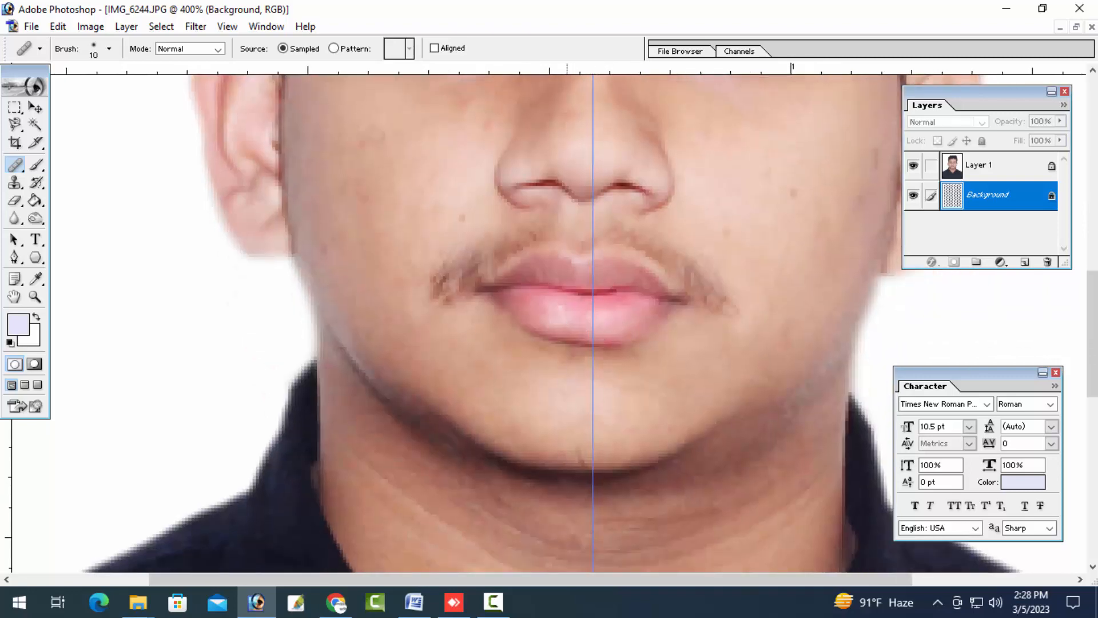
left_click_drag(741, 106, 707, 387)
left_click(626, 372, "alt")
left_click(640, 380)
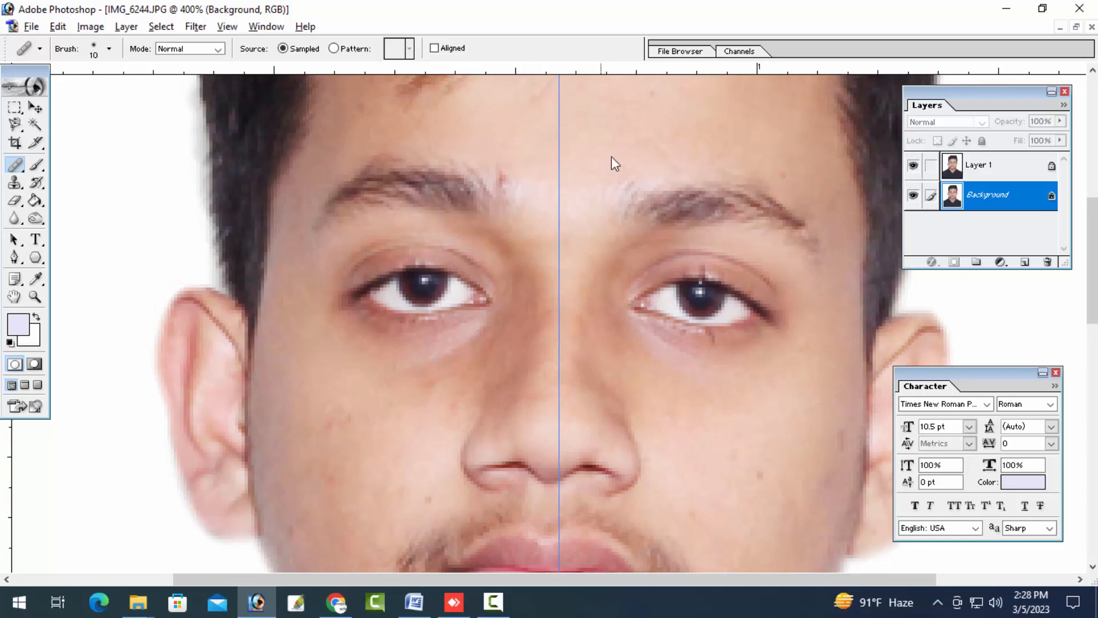
Heal the stray hairs at the inner end and upper edge of the eyebrow on the photo's right side.
key("alt+space")
left_click_drag(618, 118, 601, 239)
left_click(632, 333, "alt")
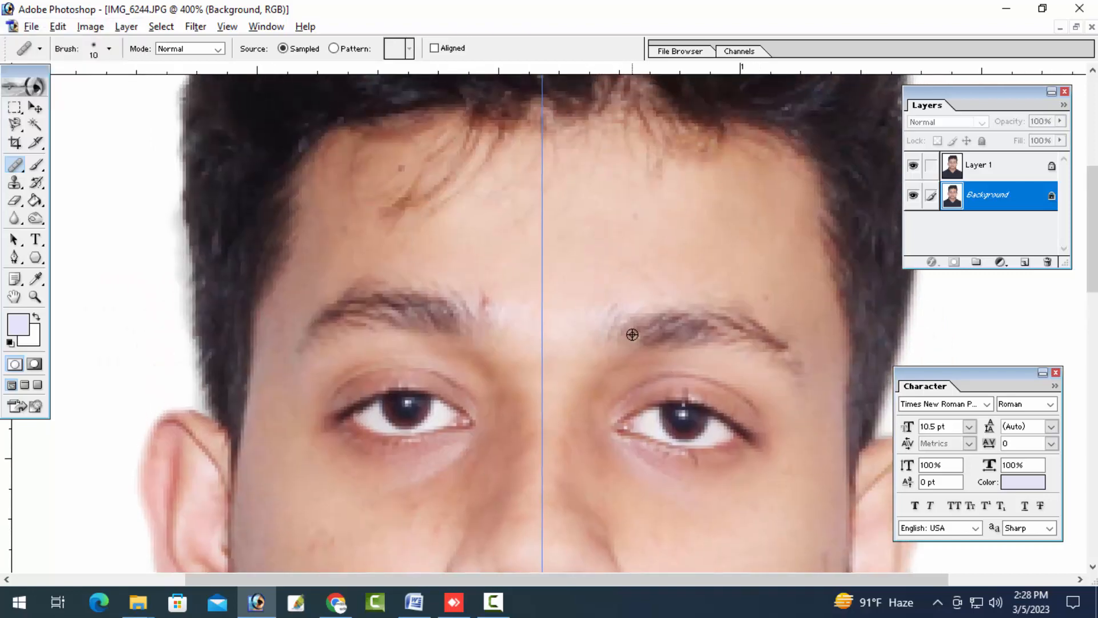
left_click(606, 321)
left_click(625, 316)
left_click(633, 263, "alt")
left_click(667, 297)
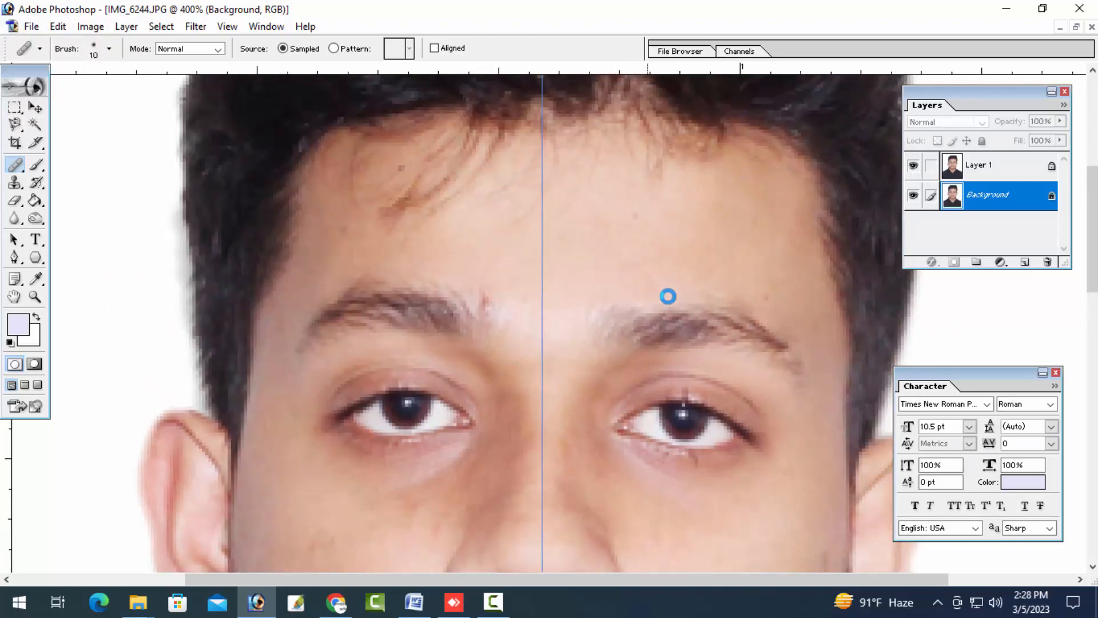
left_click(535, 264, "alt")
Open Selective Color for the Background layer and set the yellow of the Yellows to -41 %.
key("z")
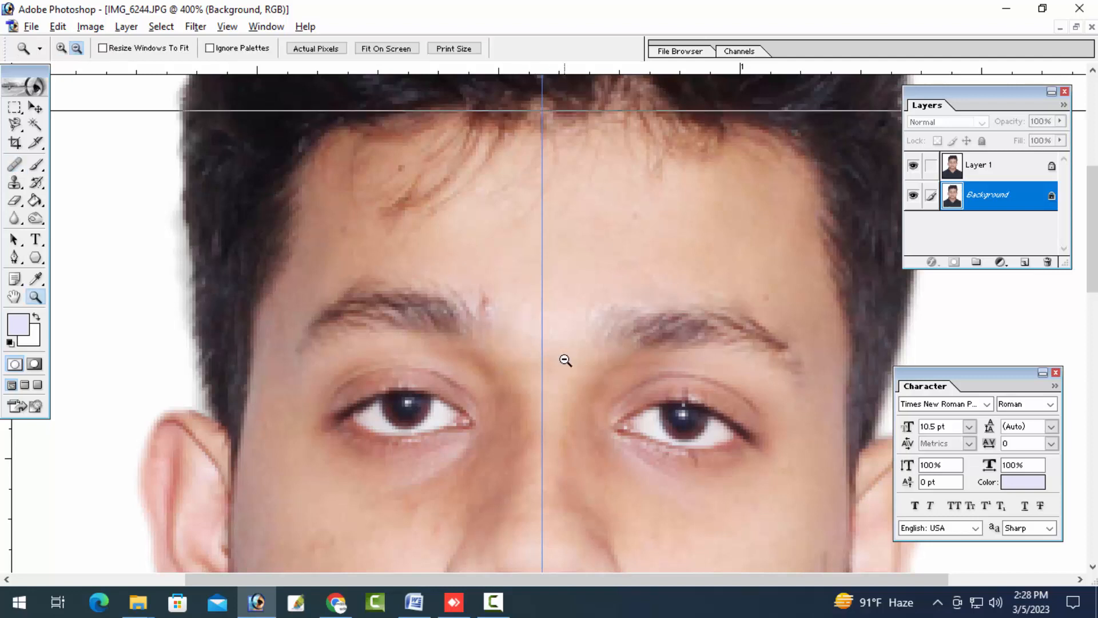
left_click(564, 361, "alt")
left_click(564, 361, "alt")
left_click(564, 360, "alt")
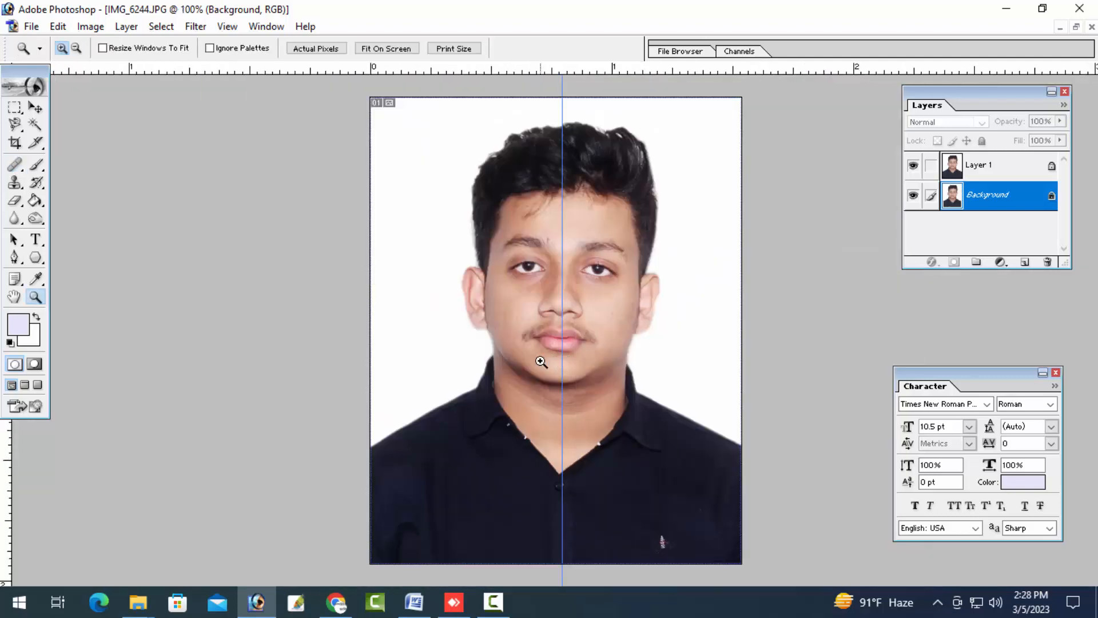
left_click(86, 27)
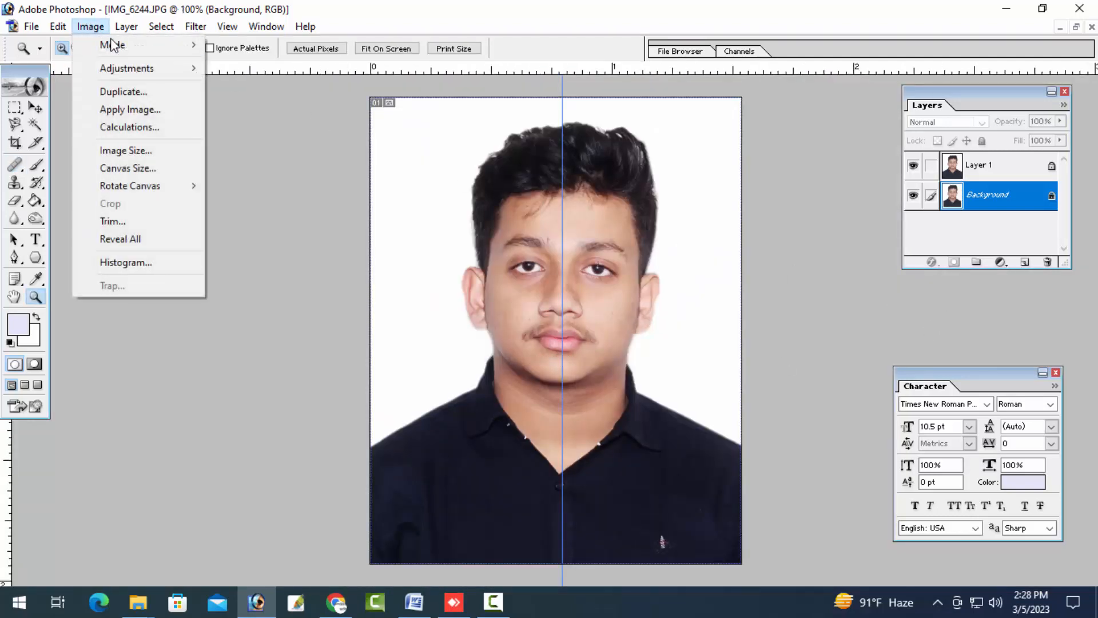
mouse_move(126, 65)
left_click(276, 250)
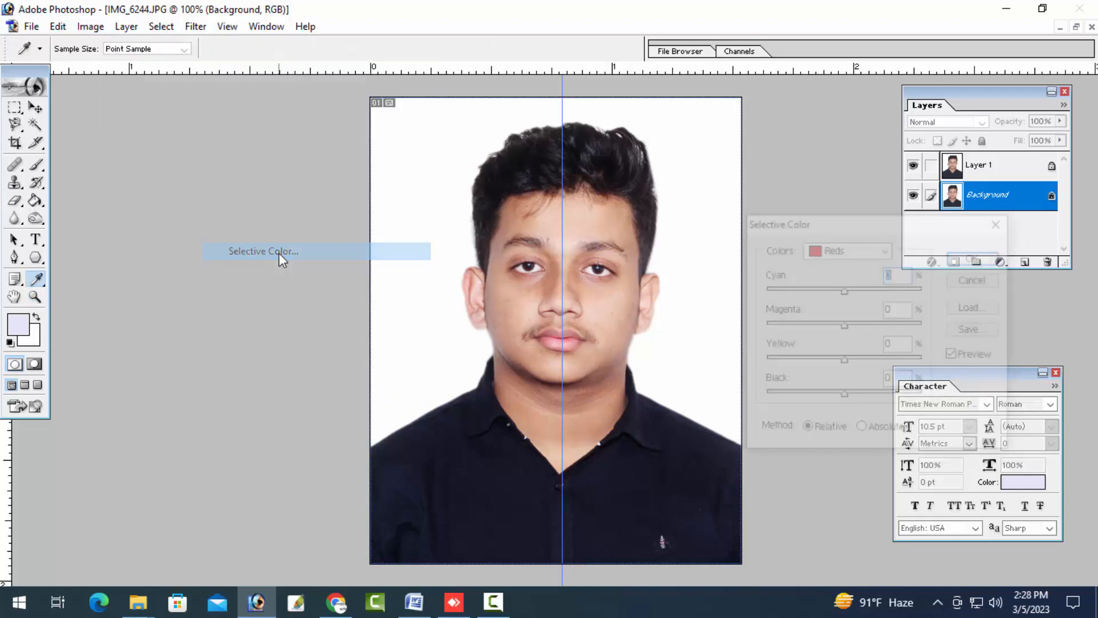
left_click(845, 249)
left_click(846, 262)
key("Down")
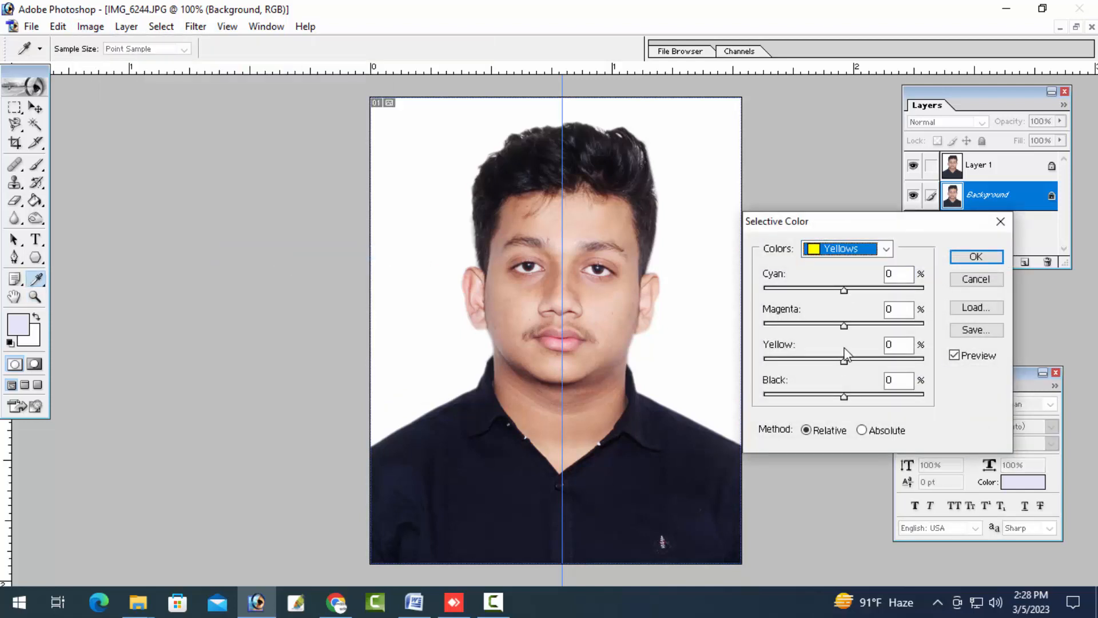
left_click_drag(842, 363, 814, 363)
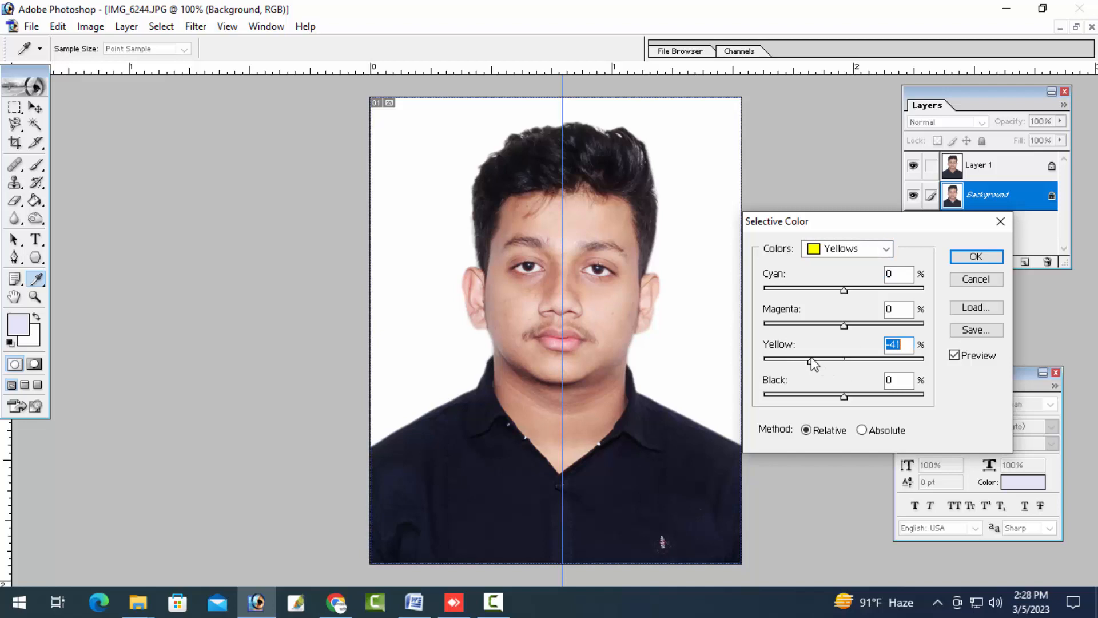
Set the black of the Reds to -50 %, lower the yellow of the Yellows further and apply Selective Color.
left_click(870, 249)
left_click(858, 264)
left_click_drag(844, 396, 804, 396)
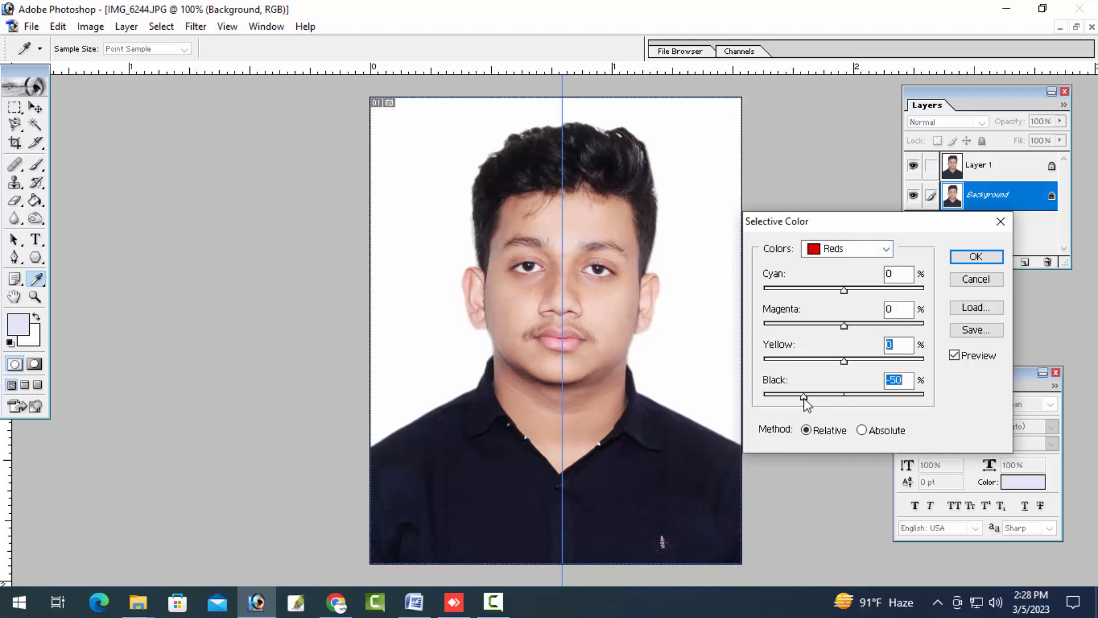
left_click(841, 252)
left_click(841, 279)
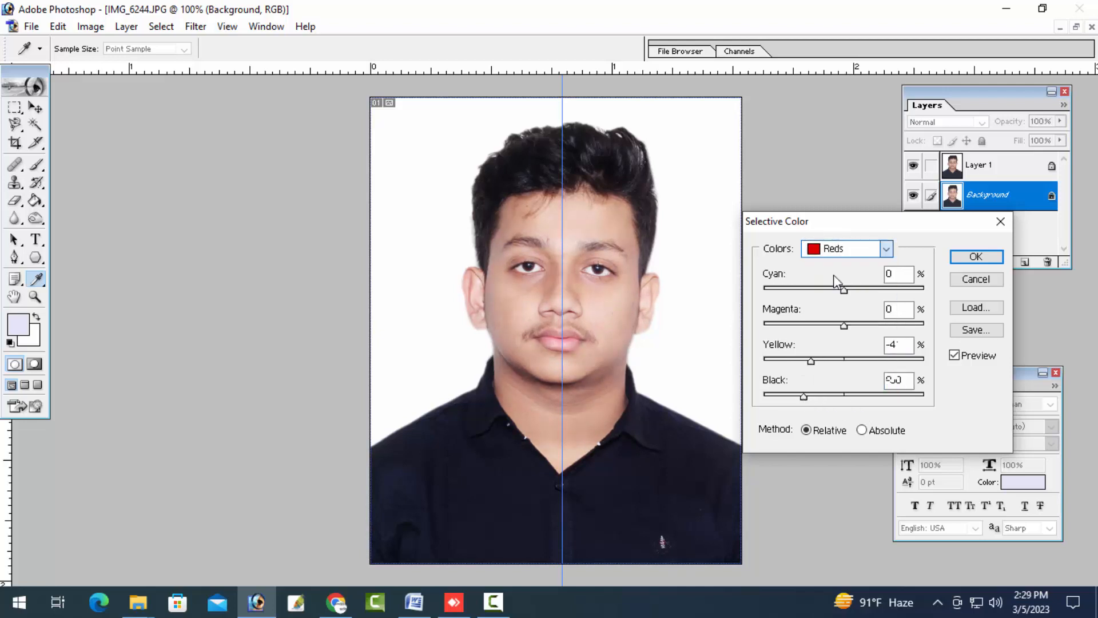
left_click_drag(813, 362, 785, 363)
key("Return")
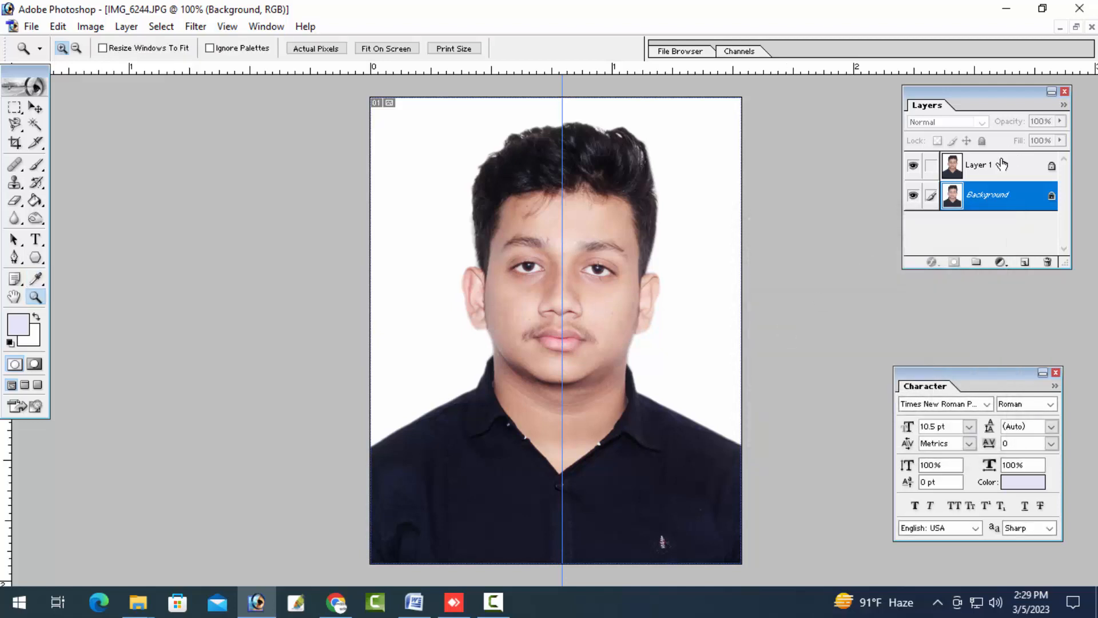
Brighten Layer 1 by reapplying the last-used Curves adjustment.
left_click(1000, 165)
key("ctrl+alt+m")
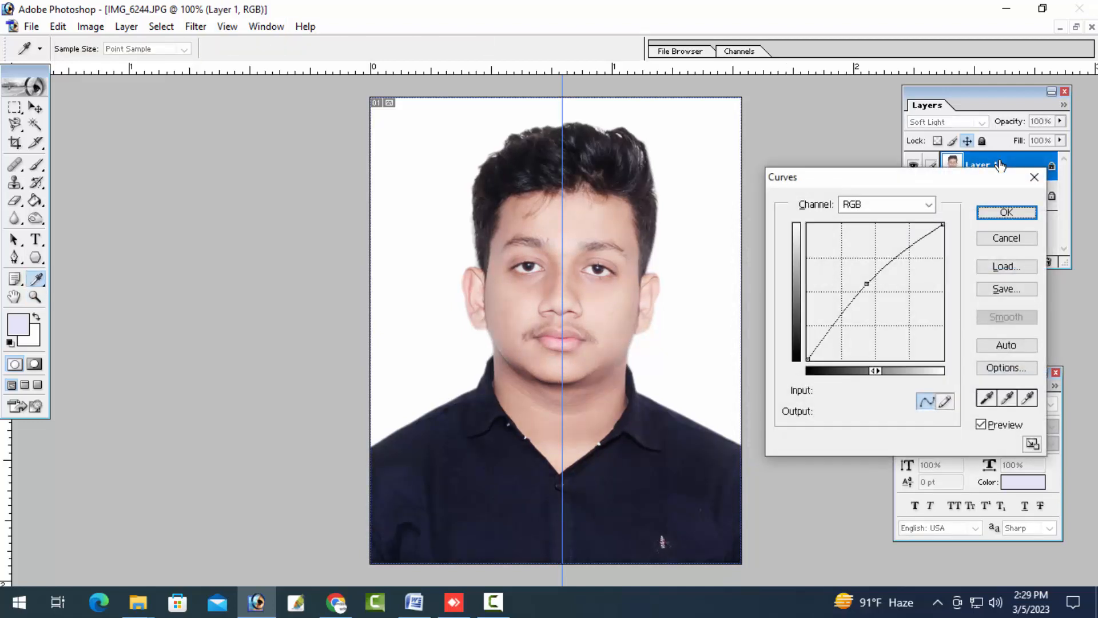
key("Return")
Start another Selective Color adjustment on the Background layer and reduce the yellow of the Yellows.
left_click(961, 199)
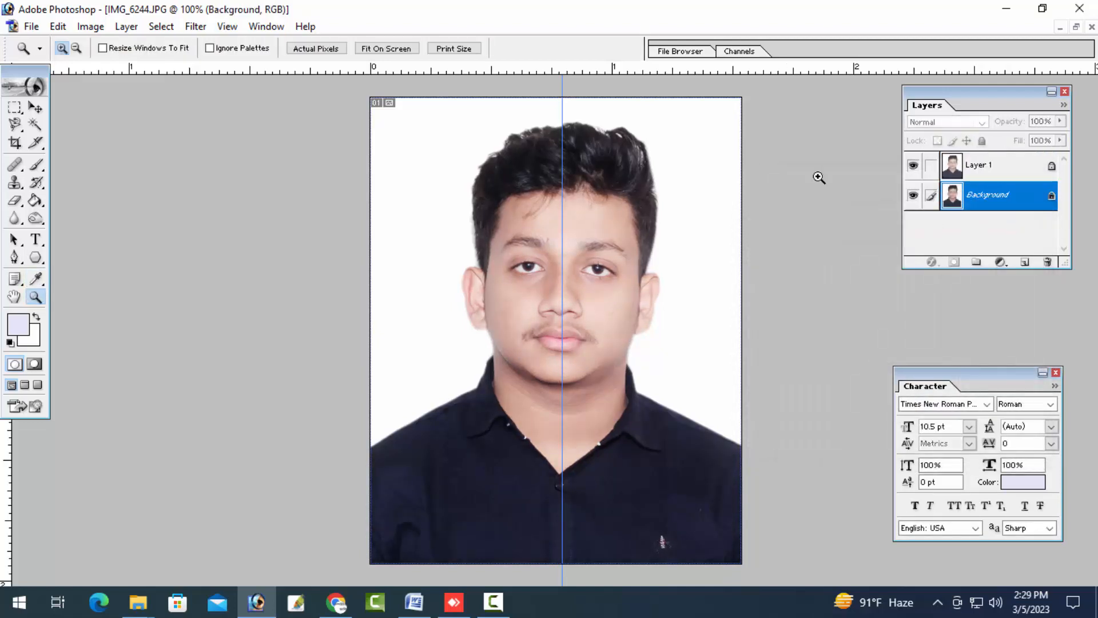
left_click(90, 26)
mouse_move(143, 68)
left_click(251, 251)
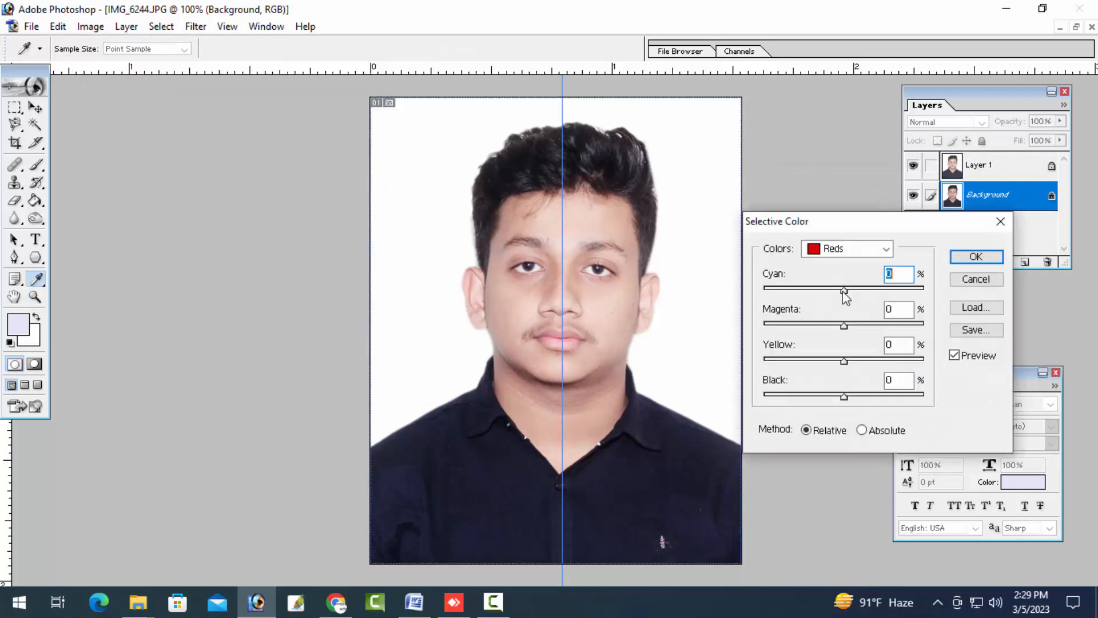
left_click(841, 249)
left_click(835, 275)
left_click_drag(844, 359, 798, 360)
Slightly increase the black of the Blacks and apply the Selective Color adjustment.
left_click(855, 252)
left_click(838, 369)
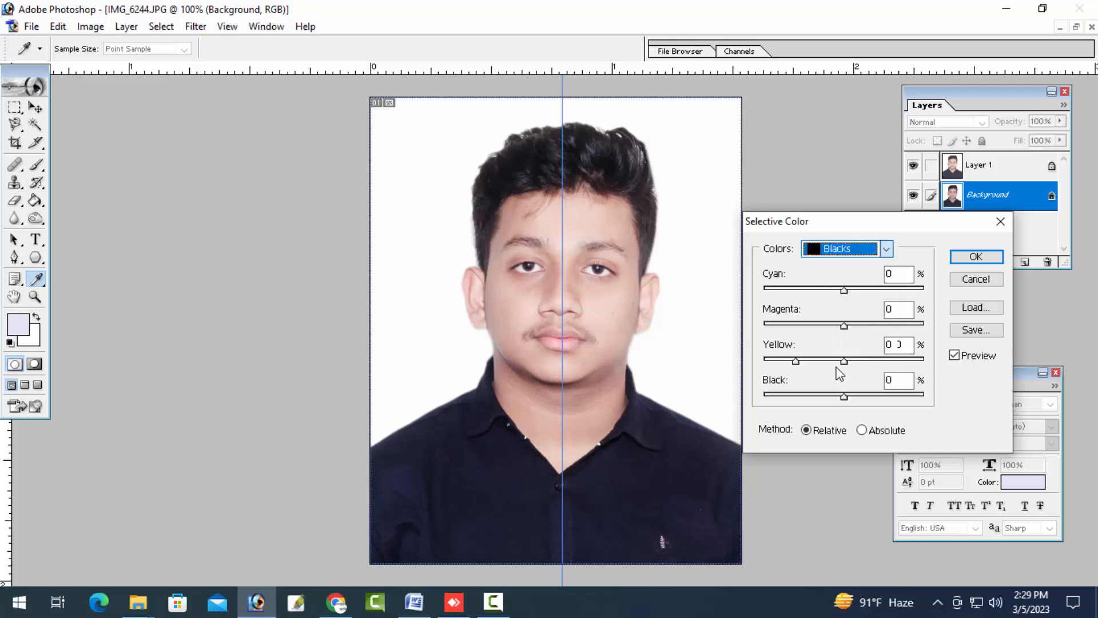
left_click(858, 394)
key("Return")
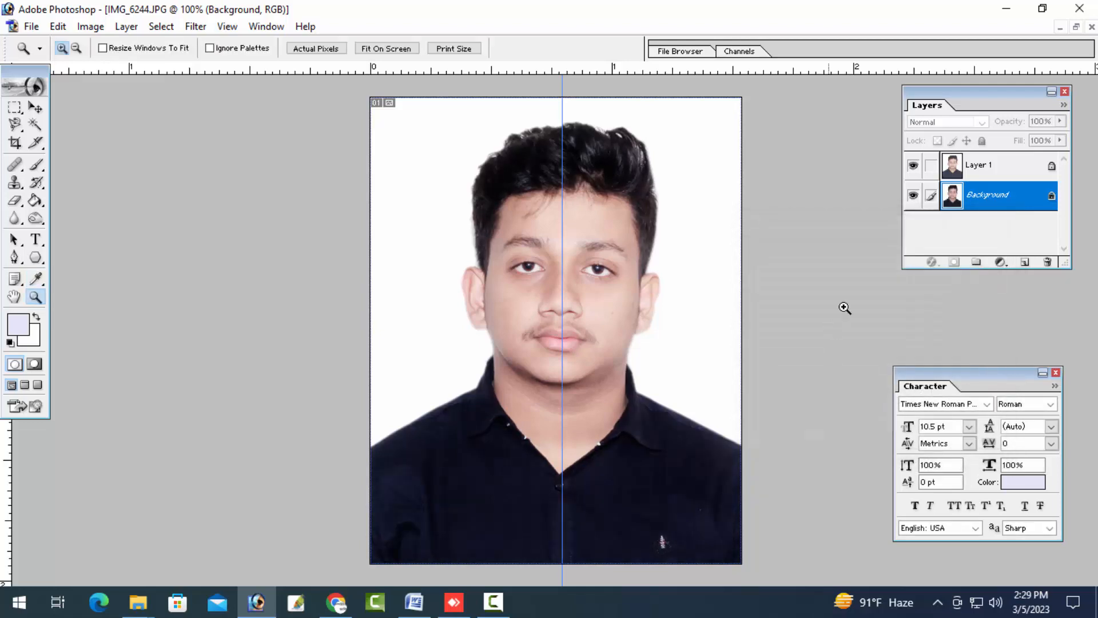
Smooth the skin on Layer 1 with the Imagenomic Portraiture filter.
left_click(985, 161)
left_click(195, 27)
mouse_move(270, 487)
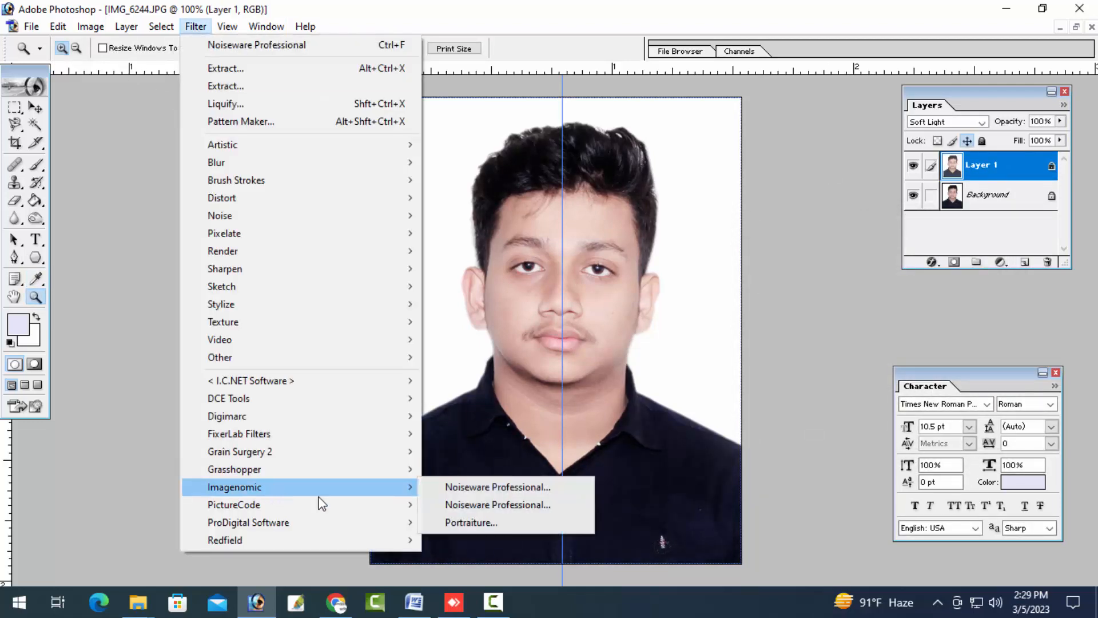
left_click(450, 509)
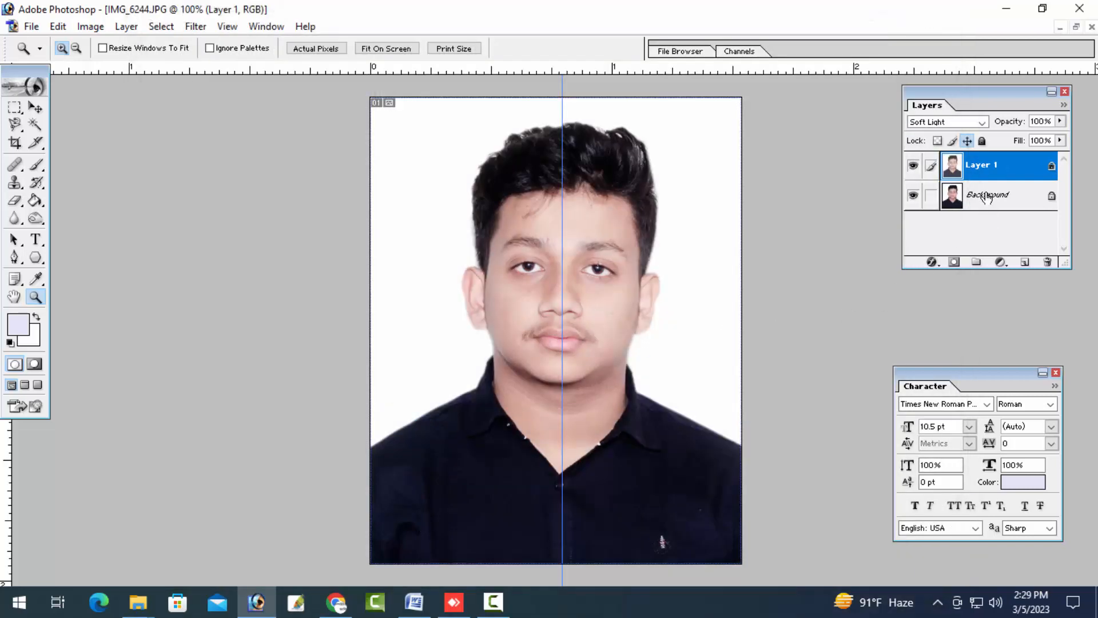
Reduce the noise on the Background layer with the PictureCode Noise Ninja filter, using its automatic profile.
left_click(986, 195)
left_click(227, 26)
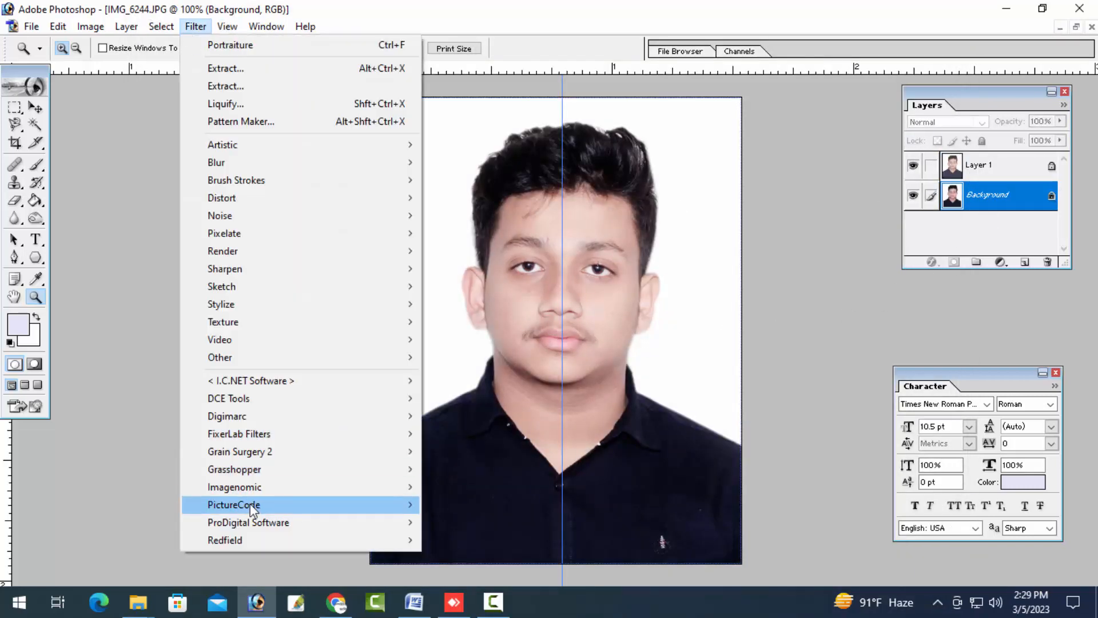
mouse_move(250, 505)
left_click(456, 509)
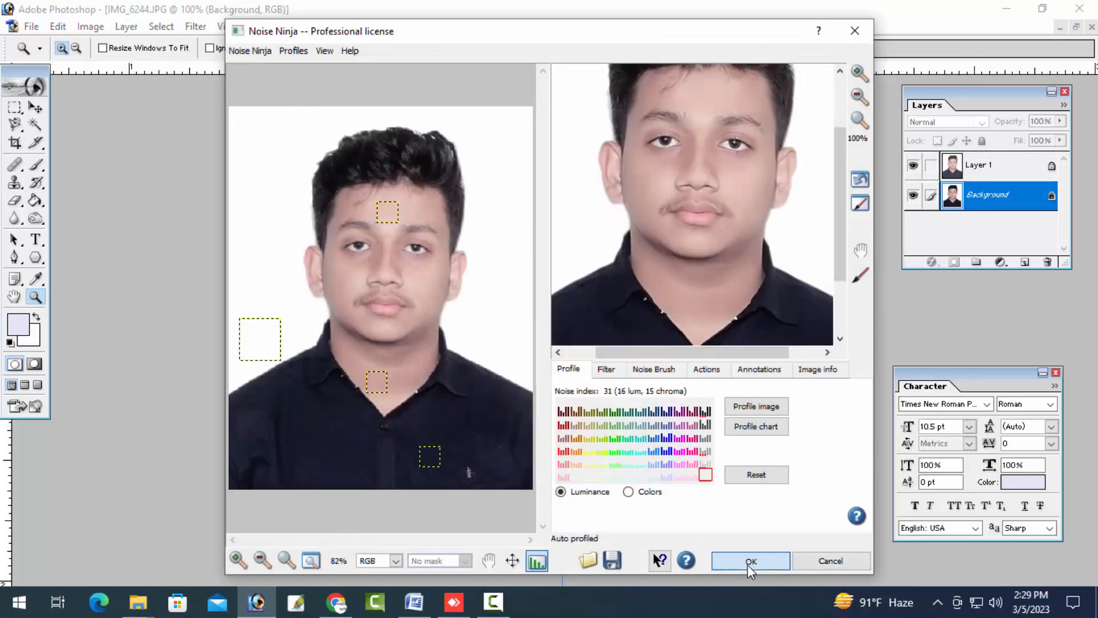
left_click(746, 558)
Heal the shadow under the eye on the photo's left side, sampling clean skin from the cheek.
left_click(613, 391)
left_click(614, 390)
left_click(614, 390)
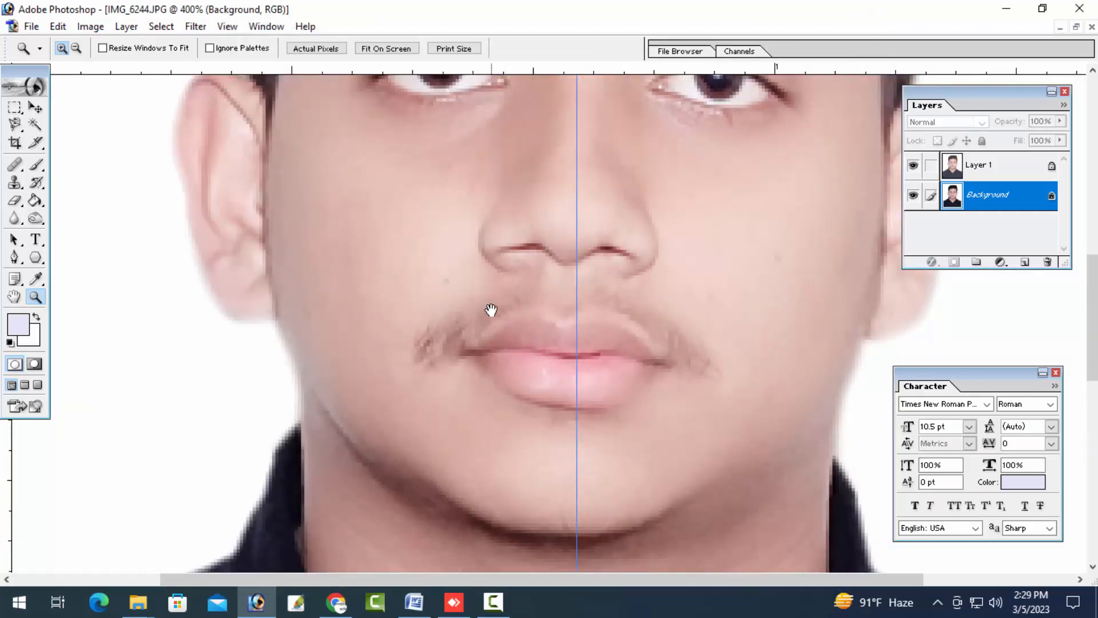
left_click_drag(492, 309, 441, 314)
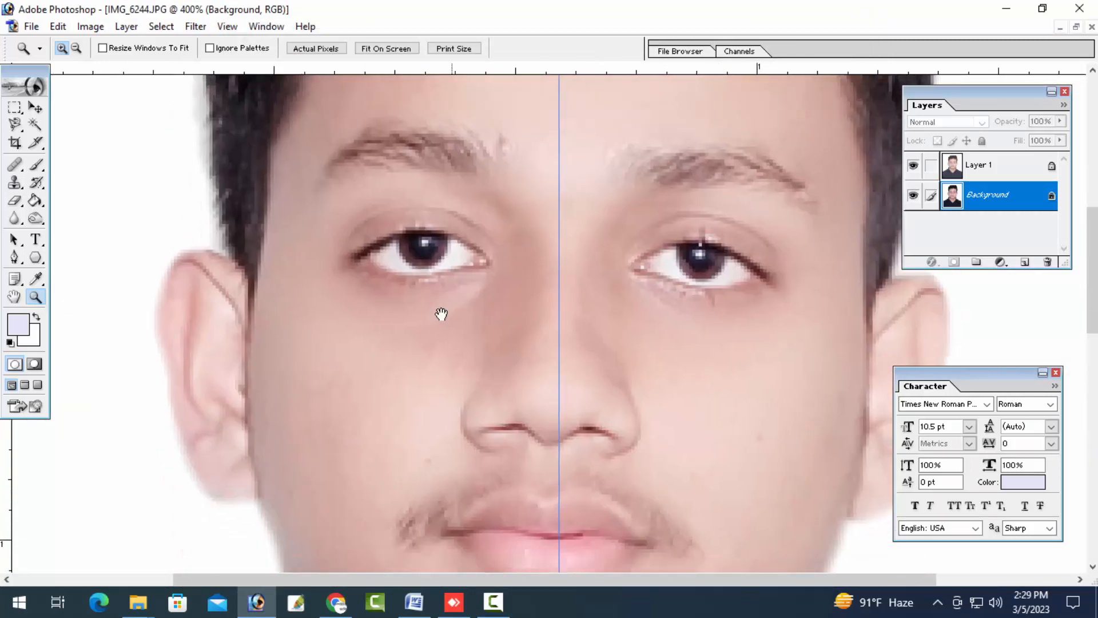
key("j")
left_click(420, 357, "alt")
left_click(454, 312)
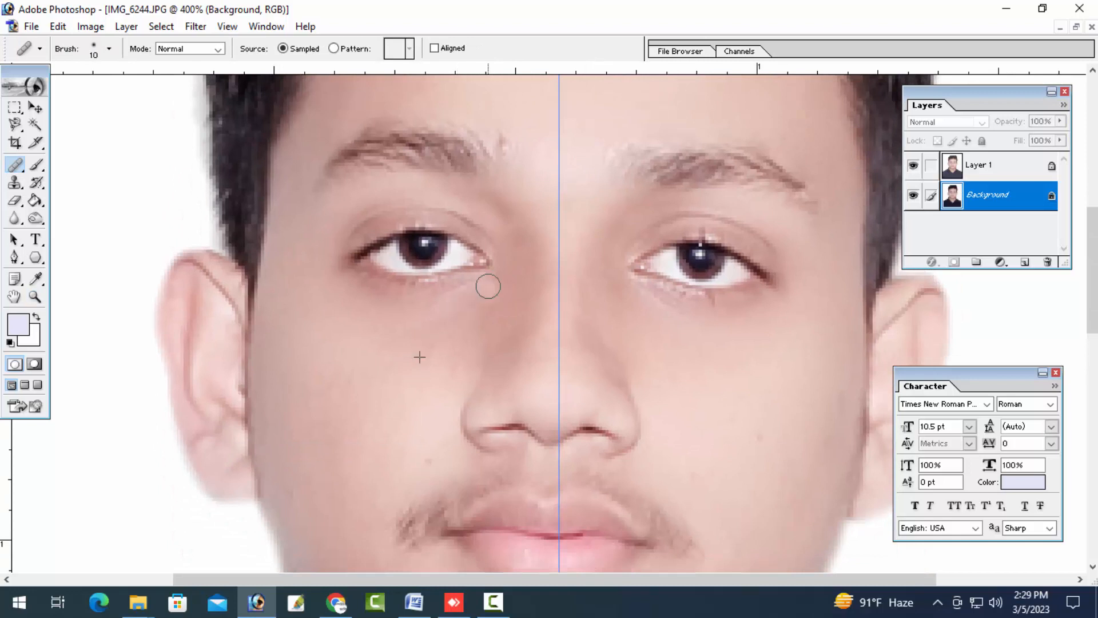
Heal the shadow under the eye on the photo's right side, including its inner corner.
left_click_drag(532, 294, 448, 294)
left_click_drag(613, 311, 595, 311)
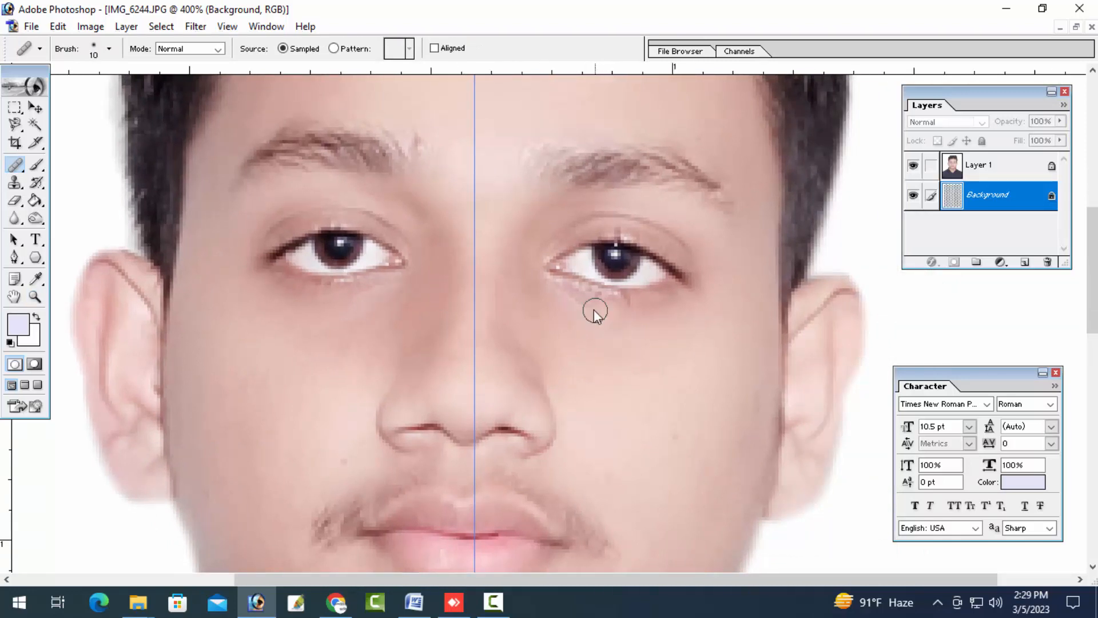
left_click(552, 293)
key("z")
left_click(523, 409, "alt")
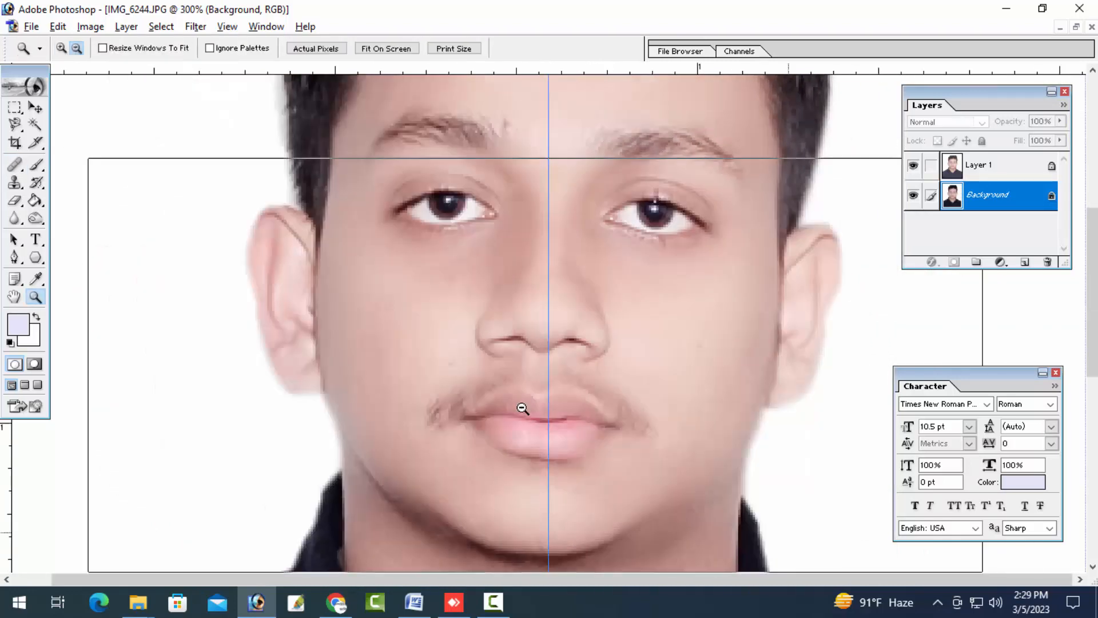
left_click(522, 409, "alt")
left_click(523, 409, "alt")
left_click(609, 362)
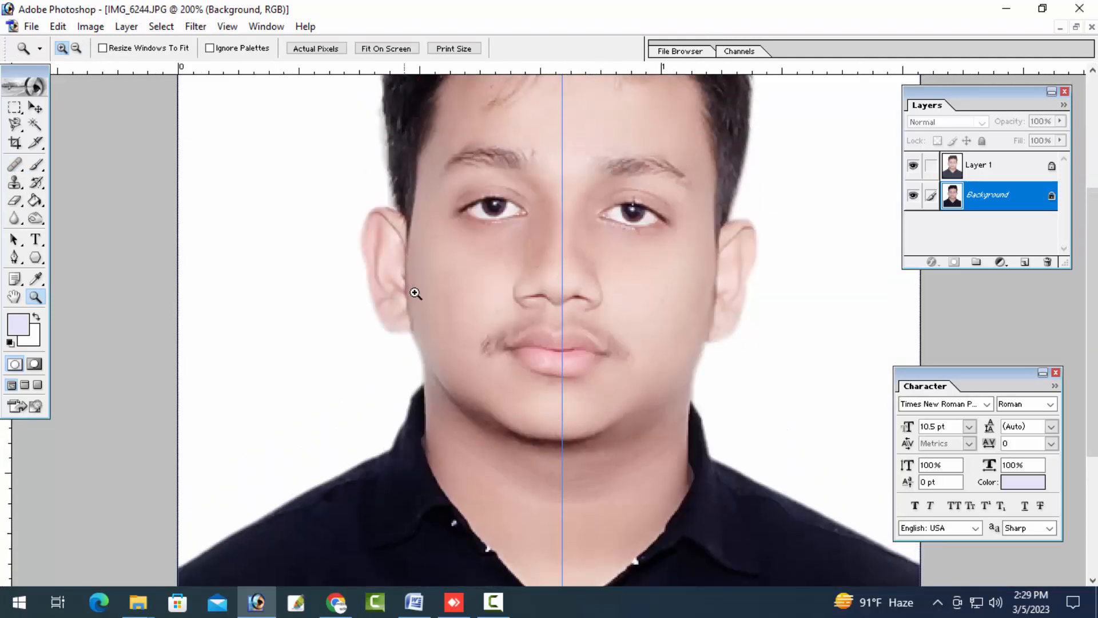
Apply Selective Color to the Background layer, setting Black to -32% in the Reds and lowering Yellow in the Yellows.
left_click(91, 27)
mouse_move(135, 74)
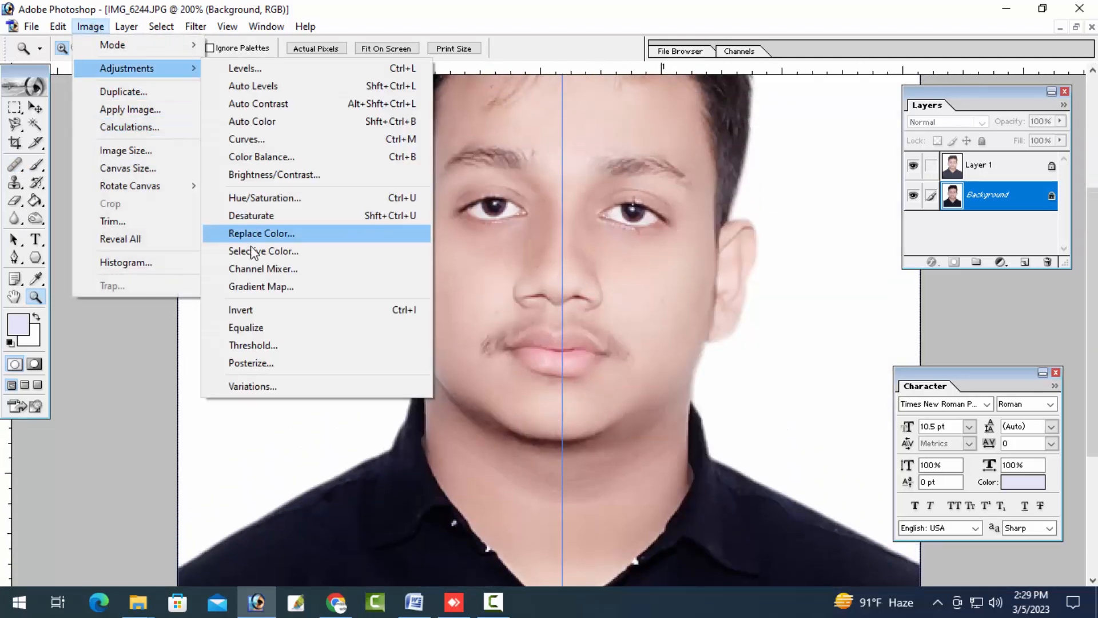
left_click(253, 256)
left_click_drag(845, 398, 812, 398)
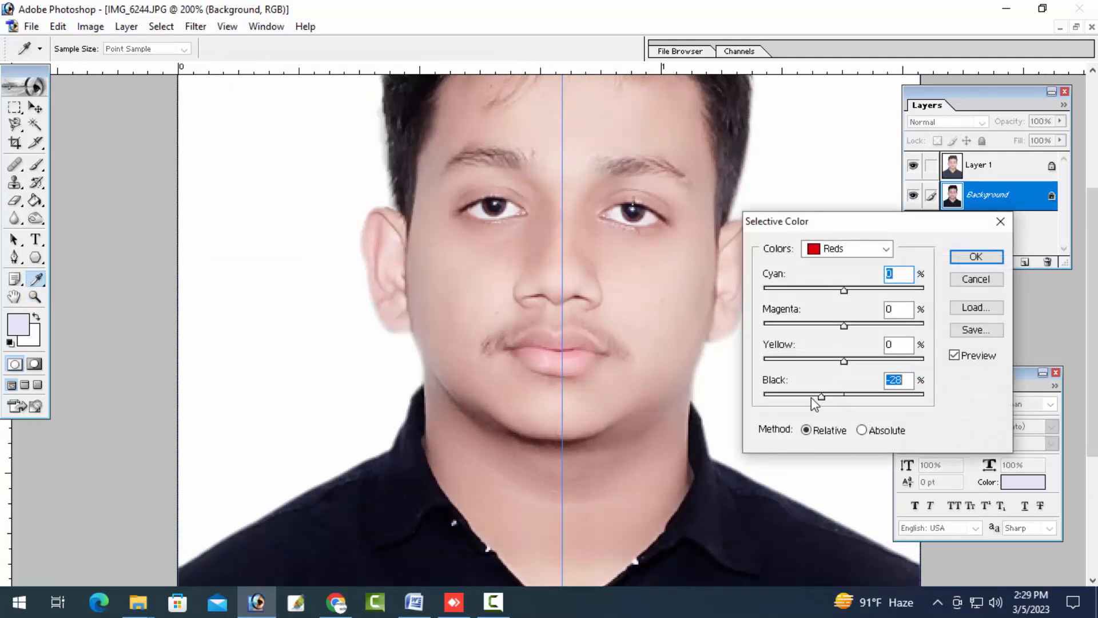
left_click(847, 248)
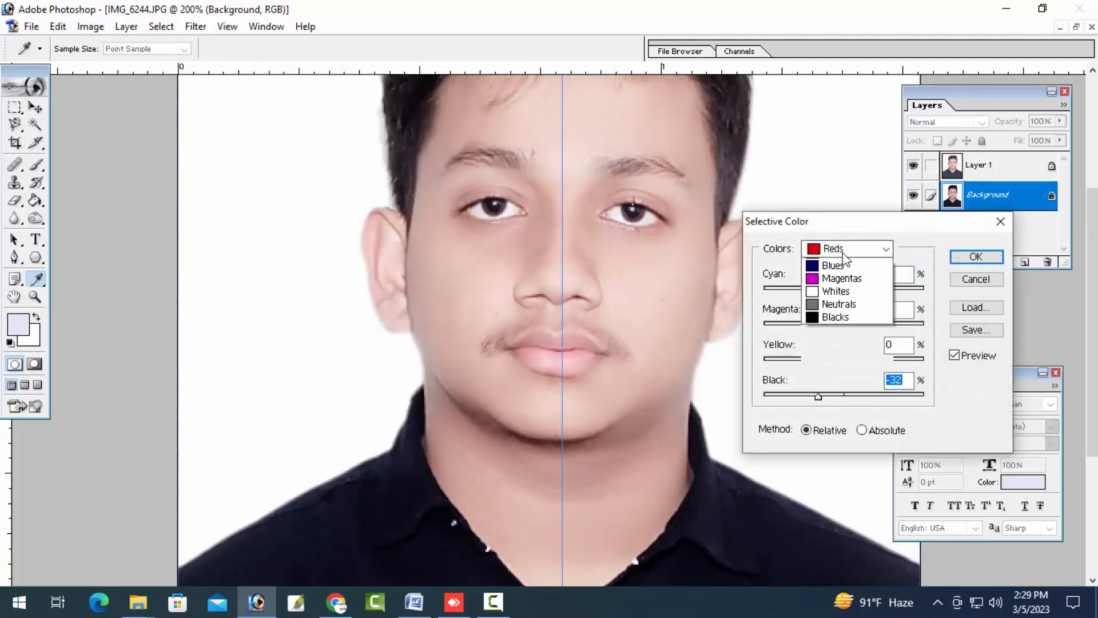
left_click(841, 277)
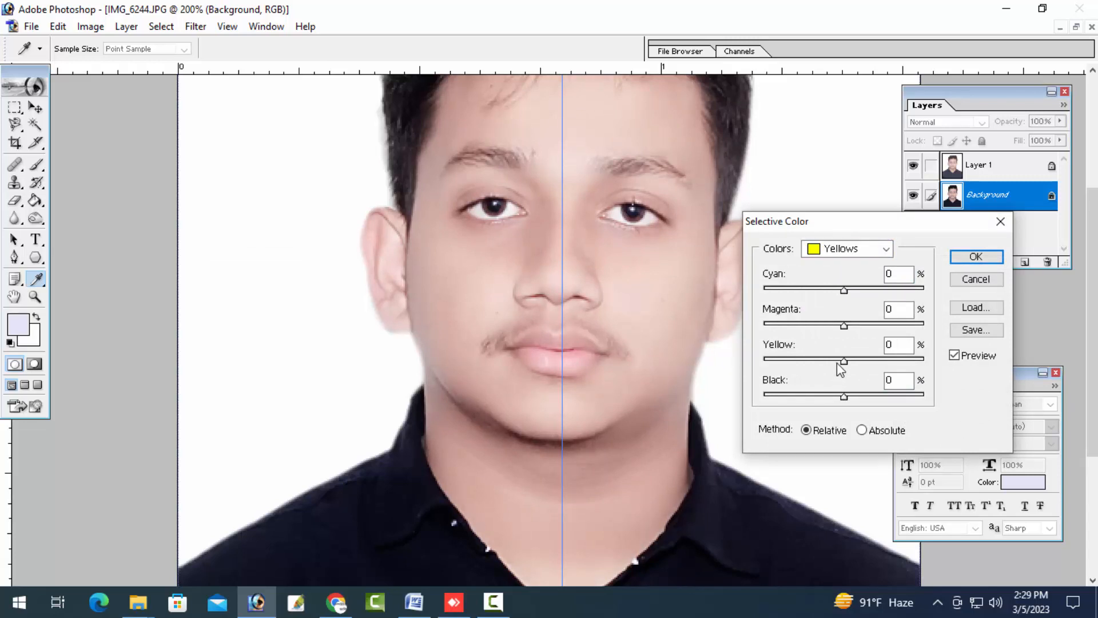
left_click_drag(844, 360, 815, 362)
key("Return")
key("z")
key("ctrl+minus")
key("ctrl+minus")
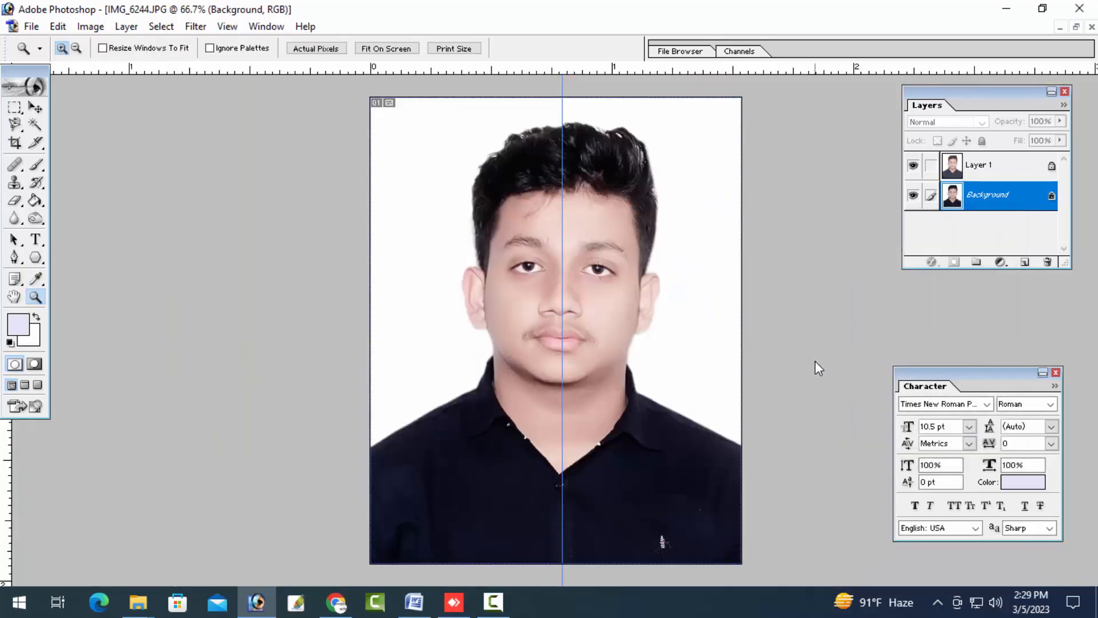
key("ctrl+plus")
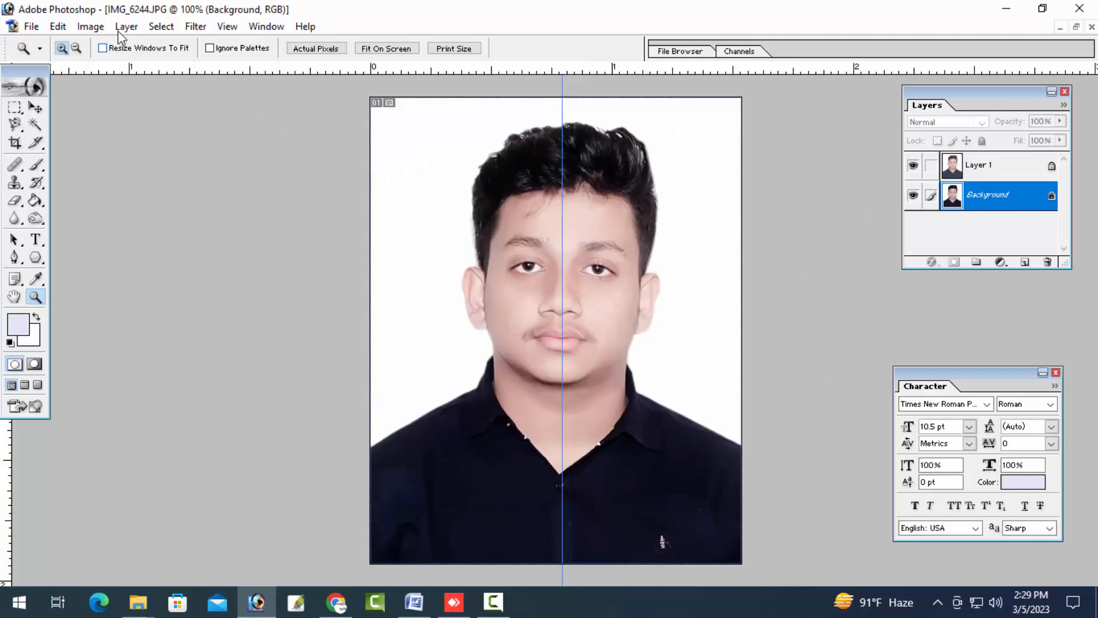
Deepen the blacks of the Background layer with Selective Color, setting Black to +8% in the Blacks.
left_click(90, 27)
mouse_move(156, 67)
left_click(273, 251)
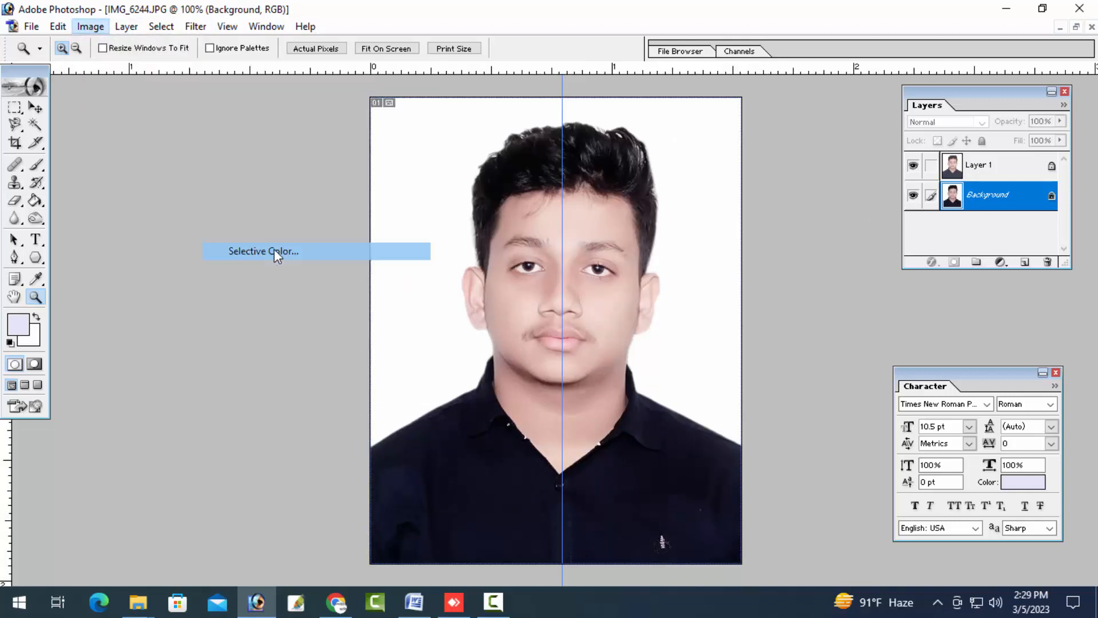
left_click(847, 249)
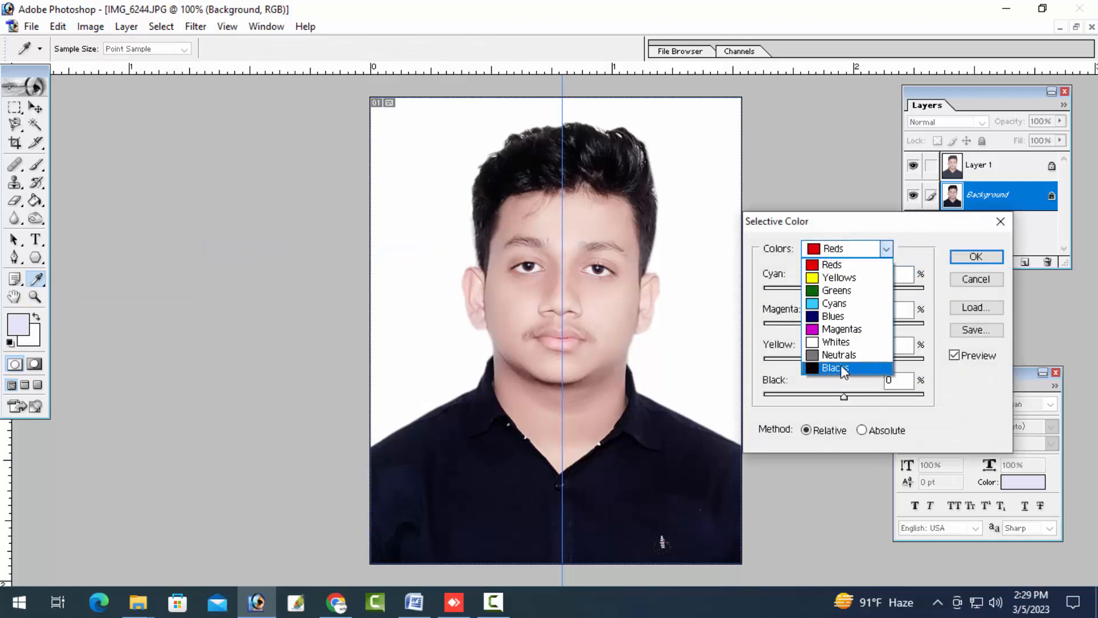
left_click(841, 368)
left_click_drag(843, 396, 858, 396)
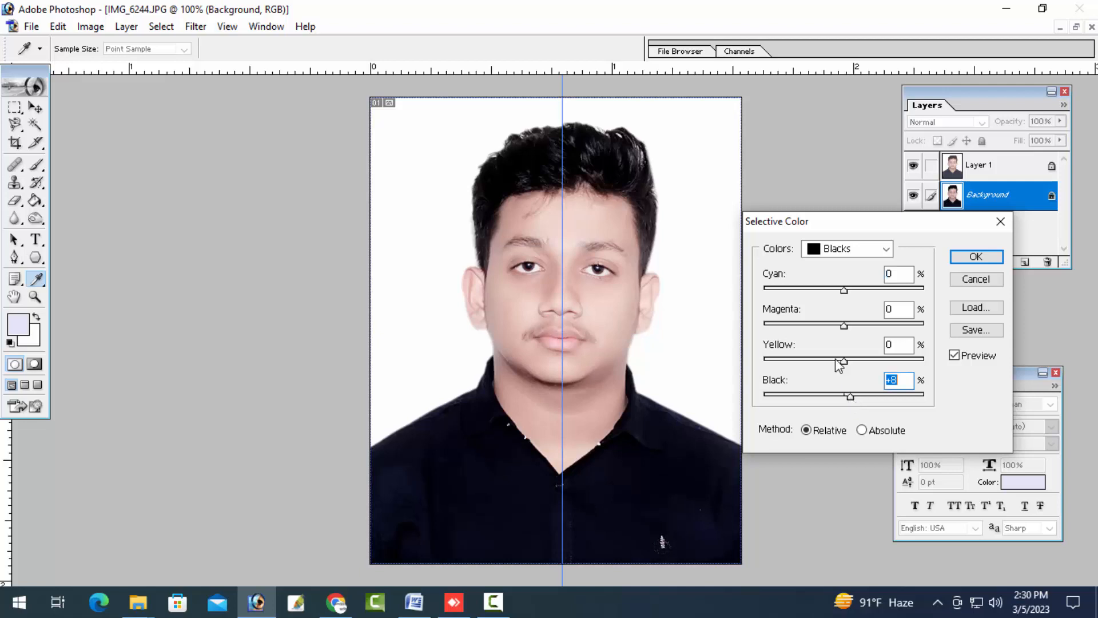
key("Return")
key("z")
key("ctrl+plus")
key("ctrl+plus")
key("ctrl+minus")
key("ctrl+minus")
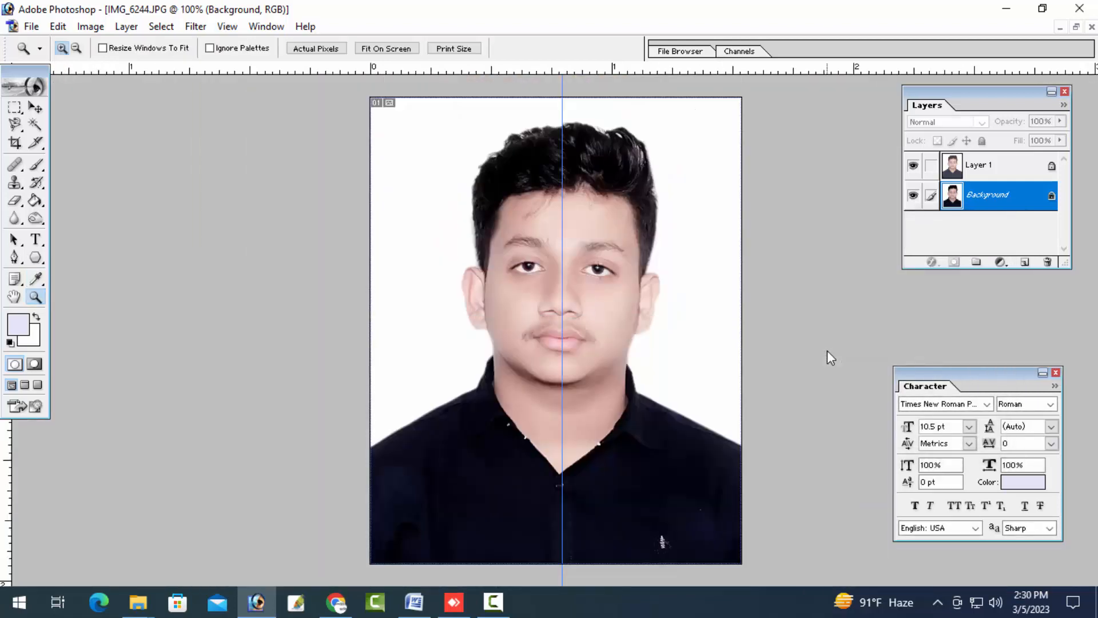
Lower the Yellow amount in the Reds of the Background layer with Selective Color.
left_click(90, 27)
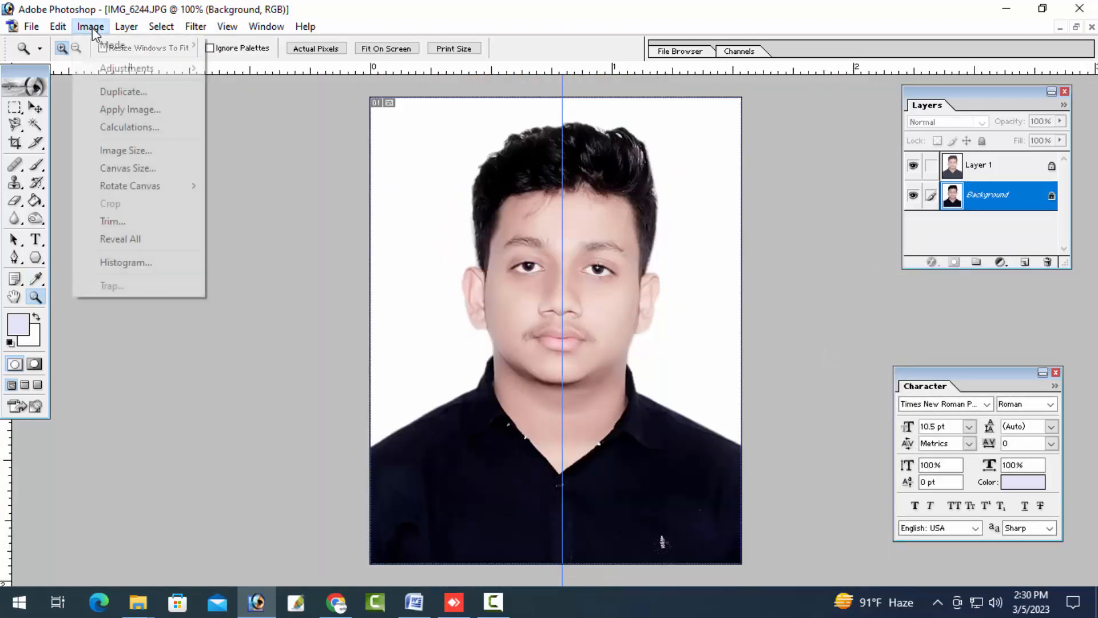
mouse_move(137, 66)
left_click(245, 253)
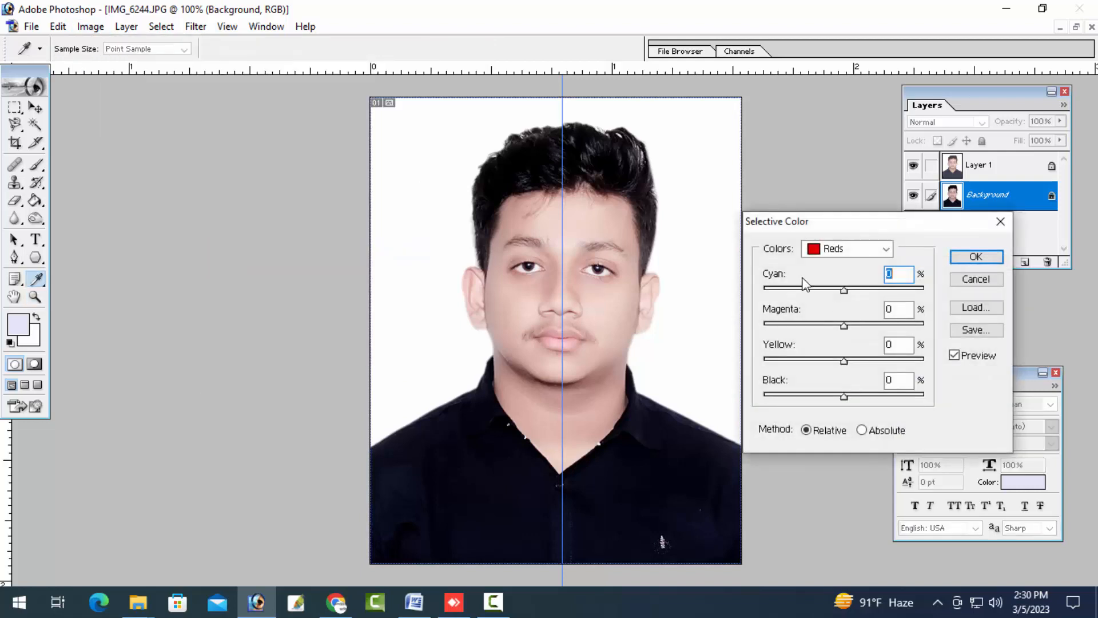
left_click(825, 250)
left_click(830, 264)
left_click_drag(843, 362, 808, 359)
key("Return")
key("z")
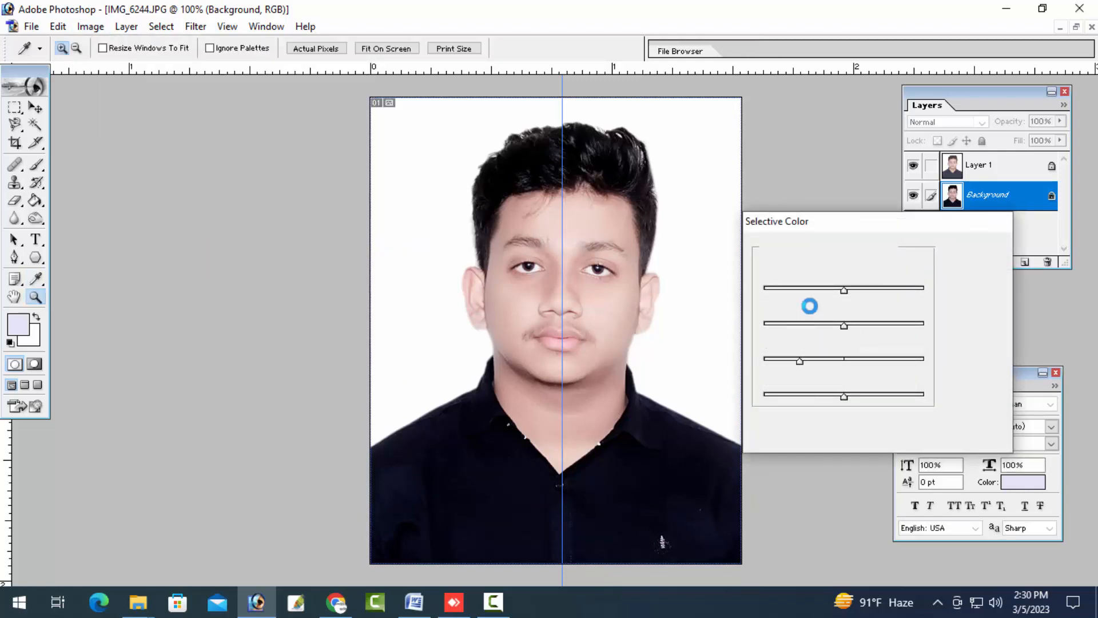
Run the PictureCode Noise Ninja filter on the Background layer again with its automatic profile.
left_click(195, 27)
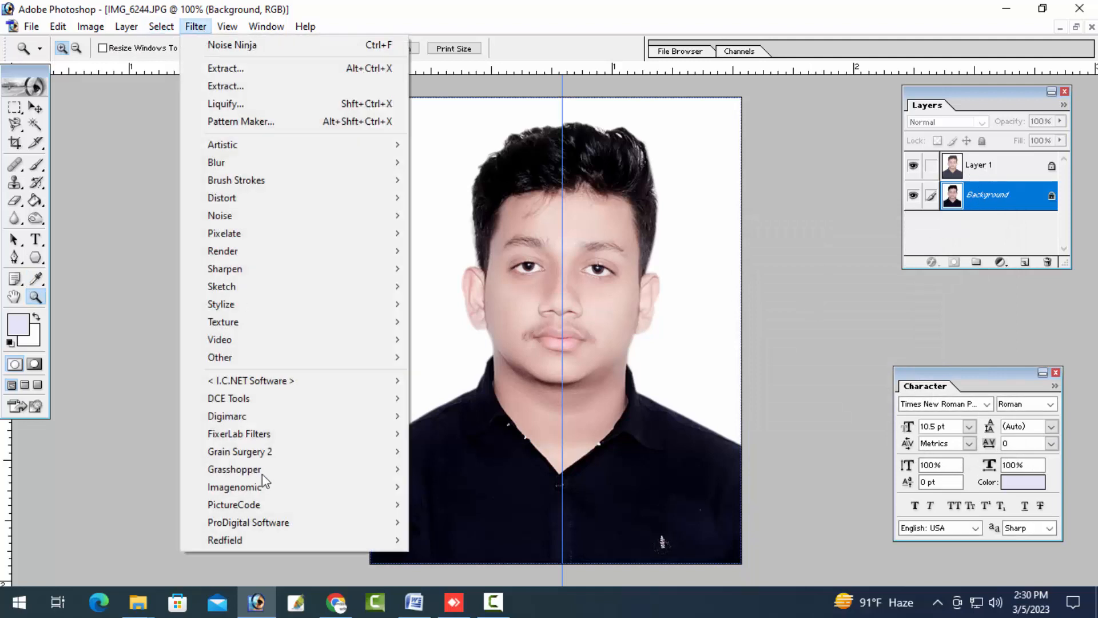
mouse_move(282, 504)
left_click(479, 504)
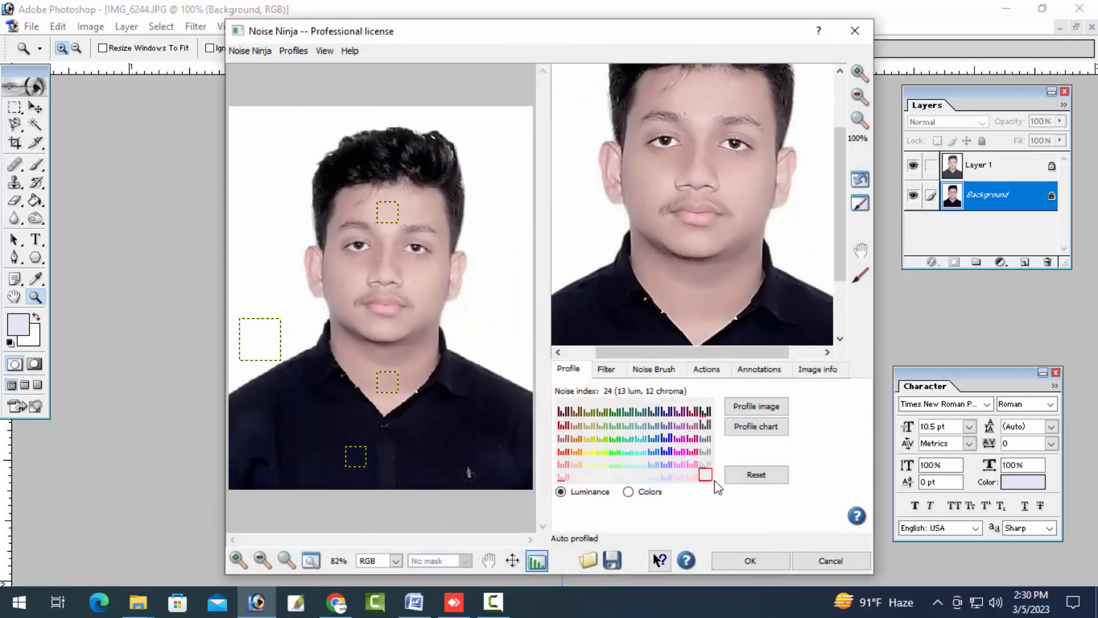
left_click(755, 562)
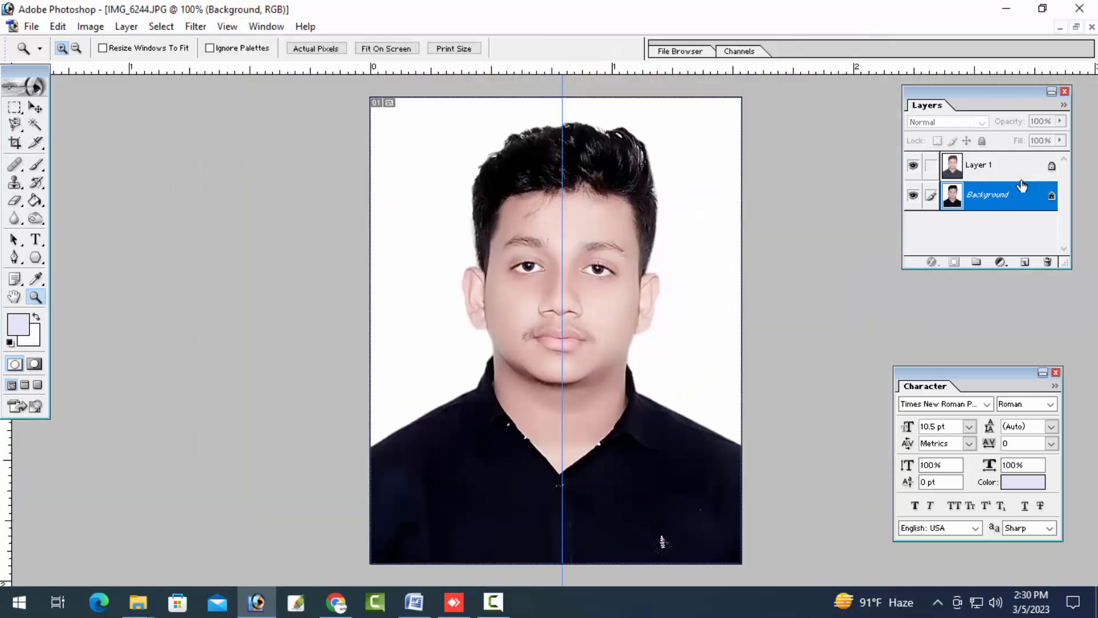
Brighten Layer 1 with a Curves adjustment that lifts the RGB midtones.
left_click(1003, 166)
key("ctrl+m")
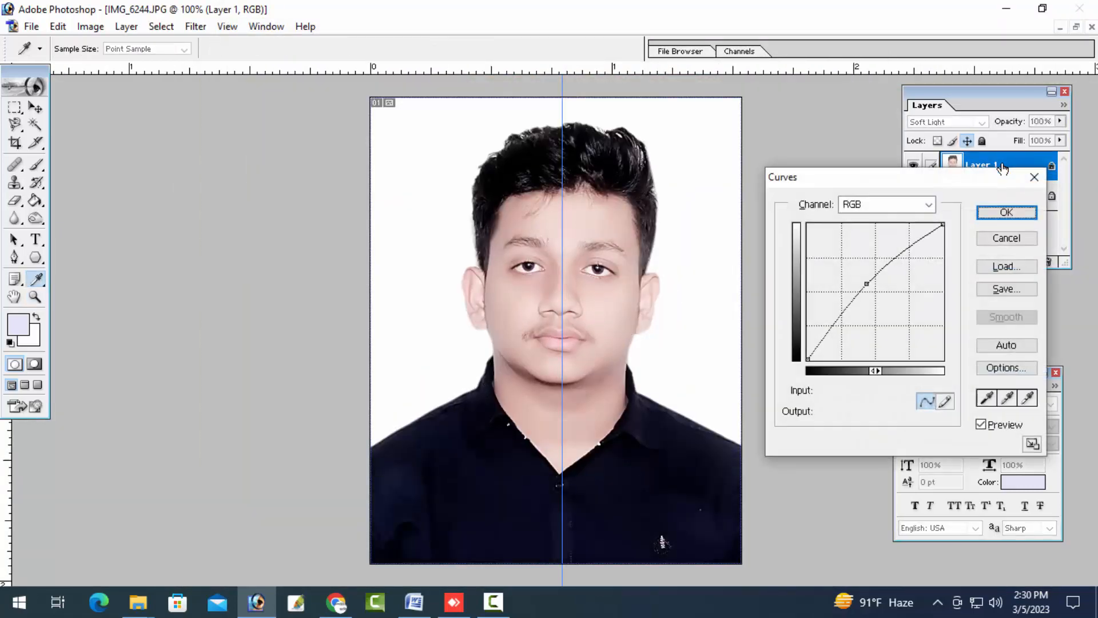
key("Return")
key("ctrl+plus")
key("ctrl+plus")
key("ctrl+plus")
key("ctrl+alt+0")
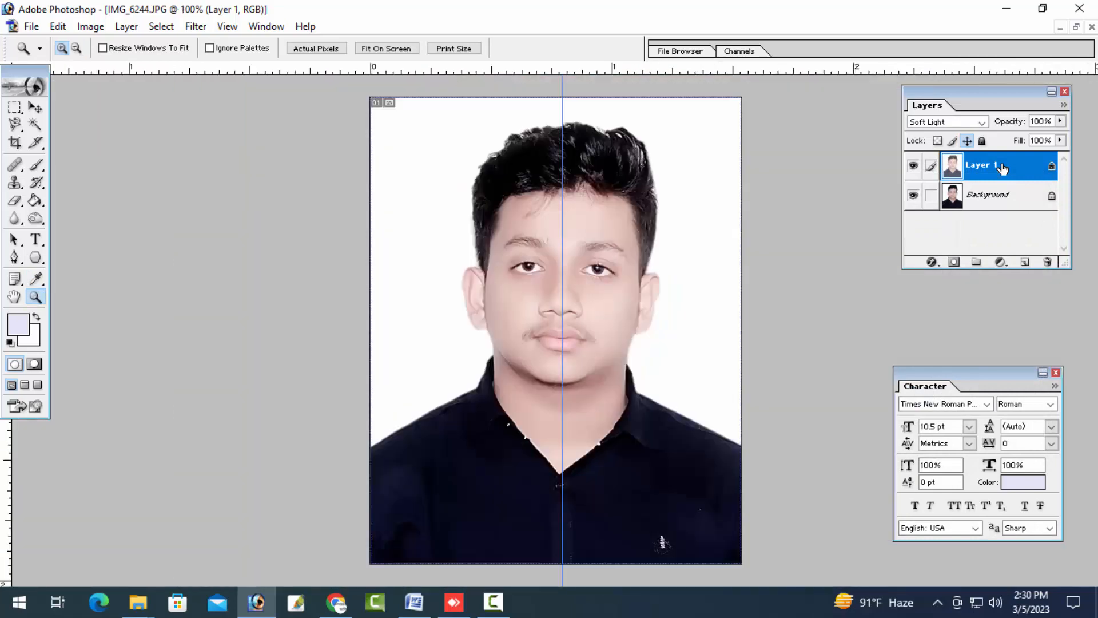
Heal the uneven skin patches around the bridge of the nose between the eyes on Layer 1.
key("ctrl+minus")
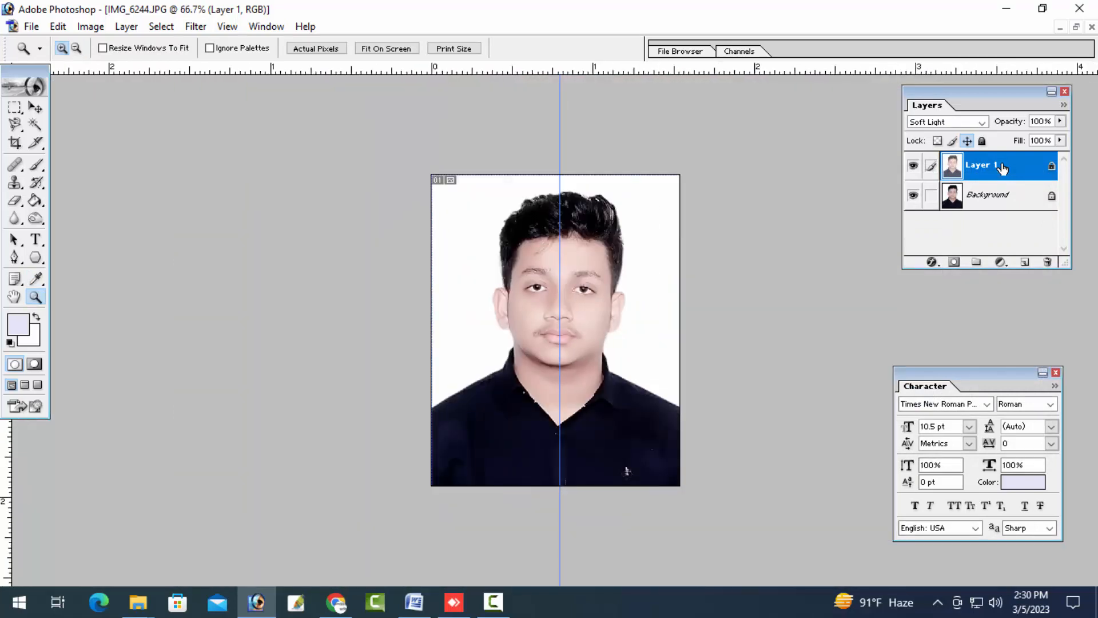
key("ctrl+plus")
key("ctrl+plus")
key("ctrl+plus")
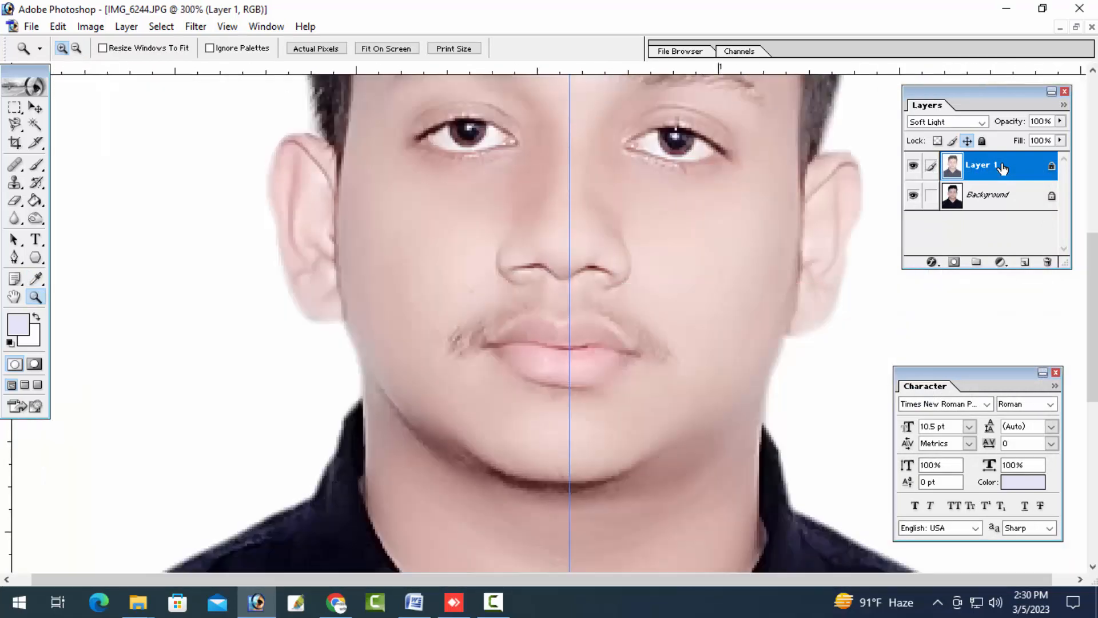
scroll(633, 221, "up", 3)
key("j")
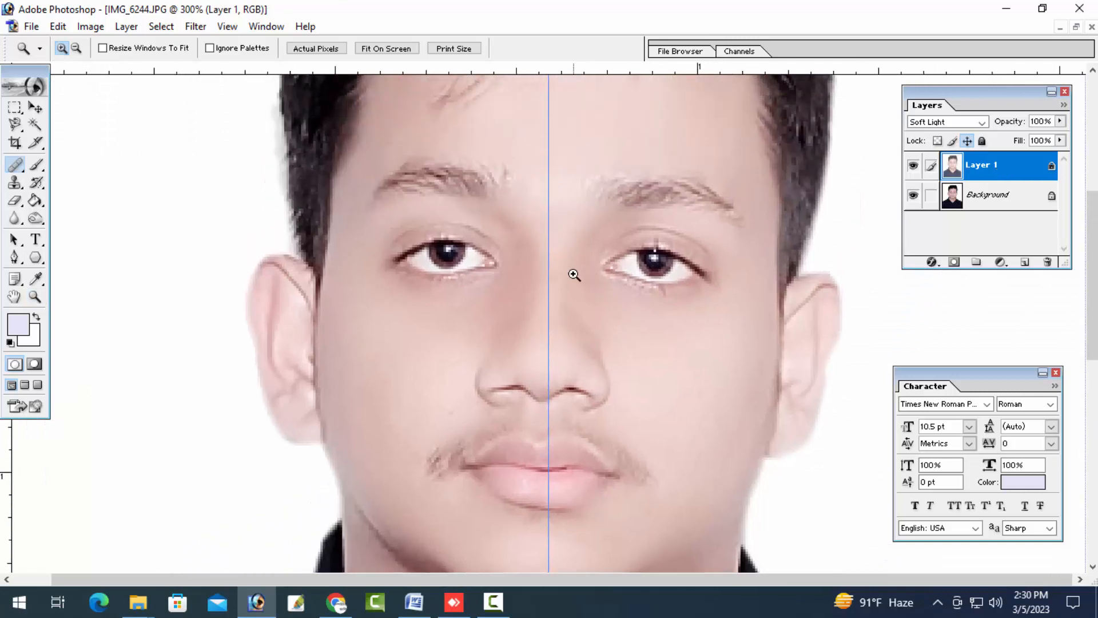
left_click(531, 250)
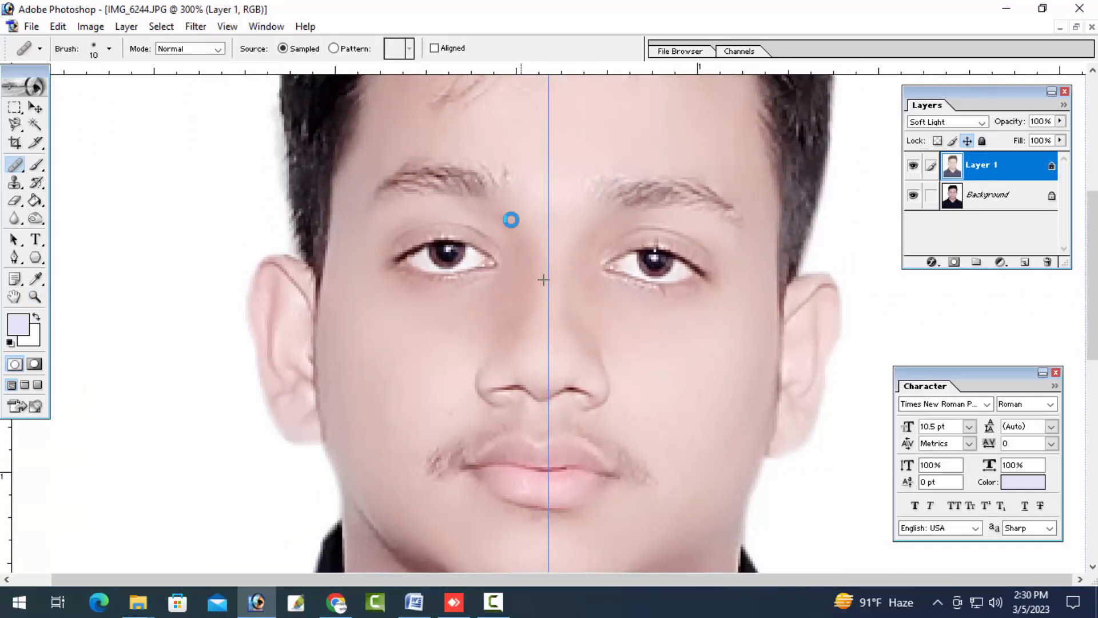
left_click(509, 220)
left_click(535, 280, "alt")
left_click(557, 301)
key("z")
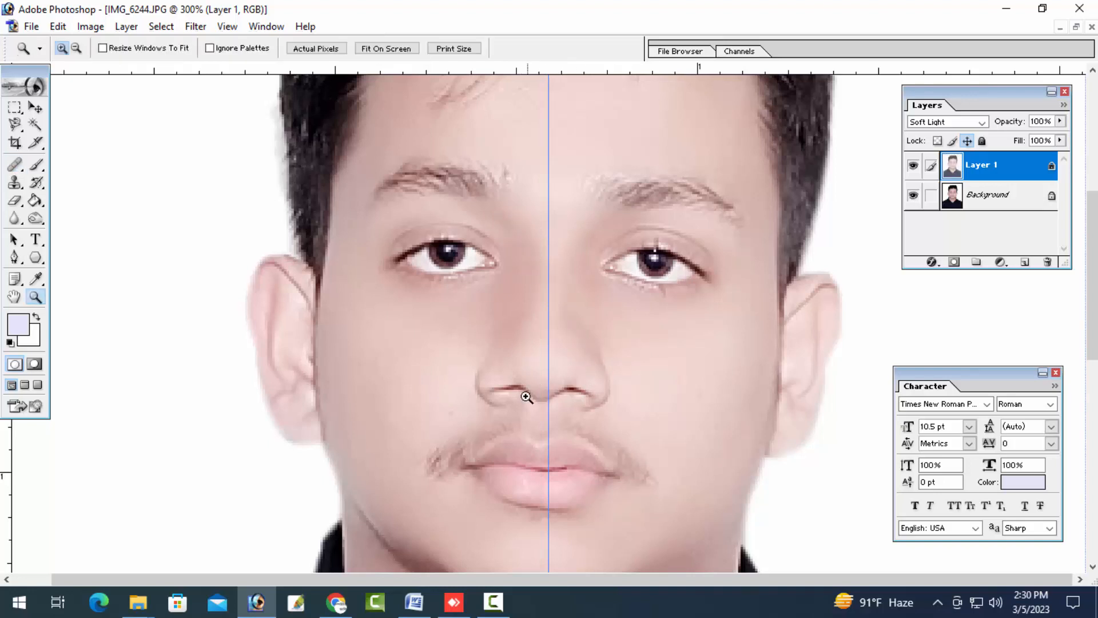
Flatten the image into a single Background layer and check the face up close.
left_click(523, 395, "alt")
left_click(524, 397, "alt")
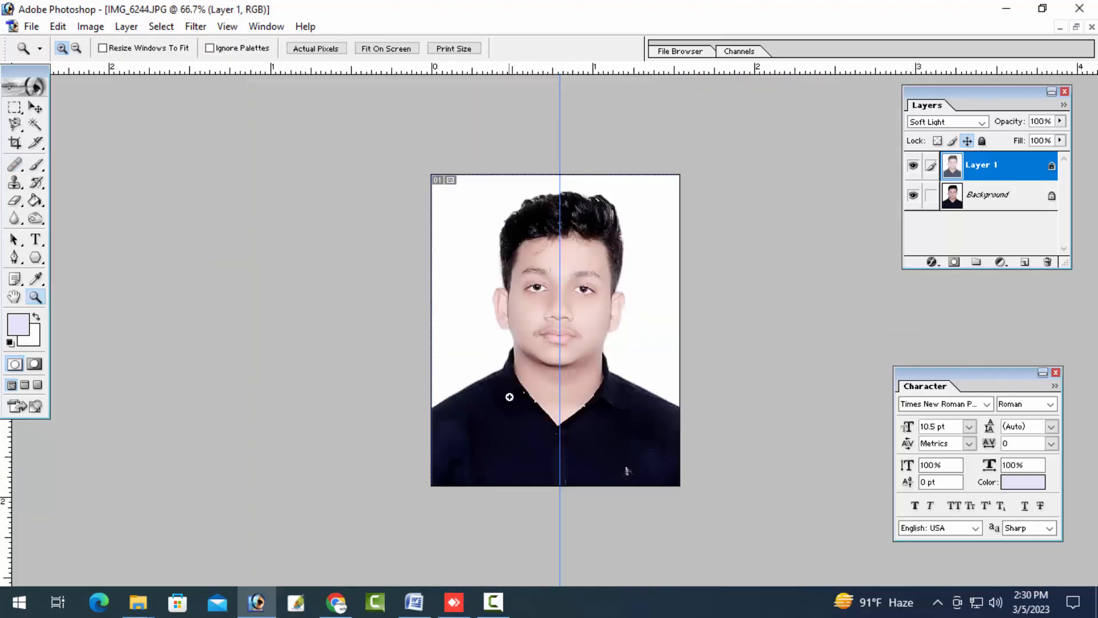
left_click(1063, 106)
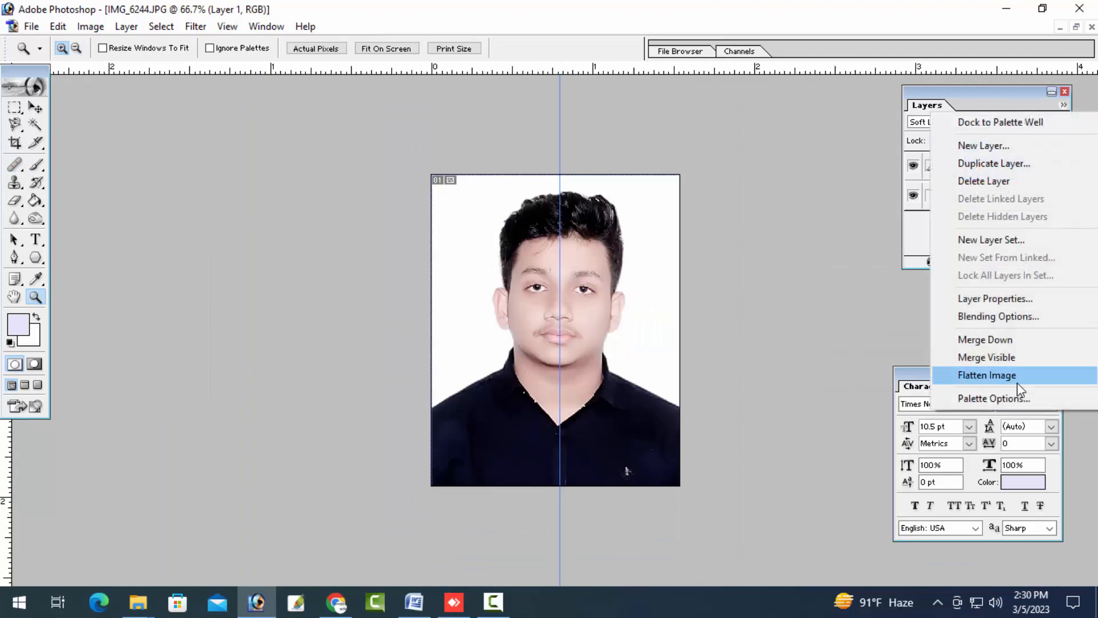
left_click(998, 374)
left_click(411, 358)
left_click(412, 358)
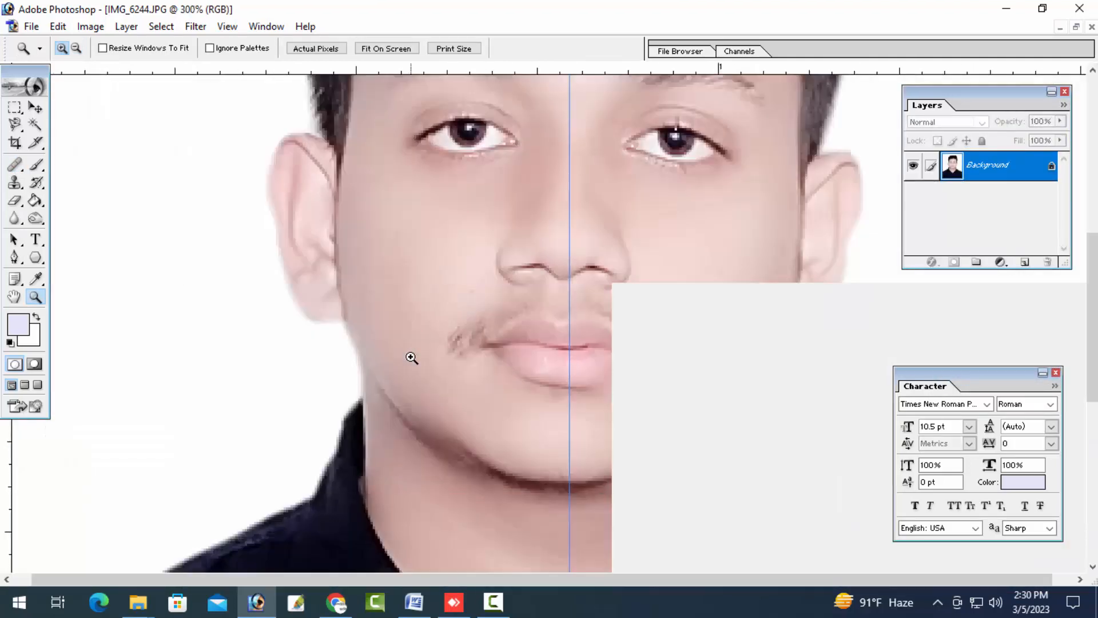
left_click(412, 358)
key("ctrl+minus")
key("ctrl+minus")
key("ctrl+minus")
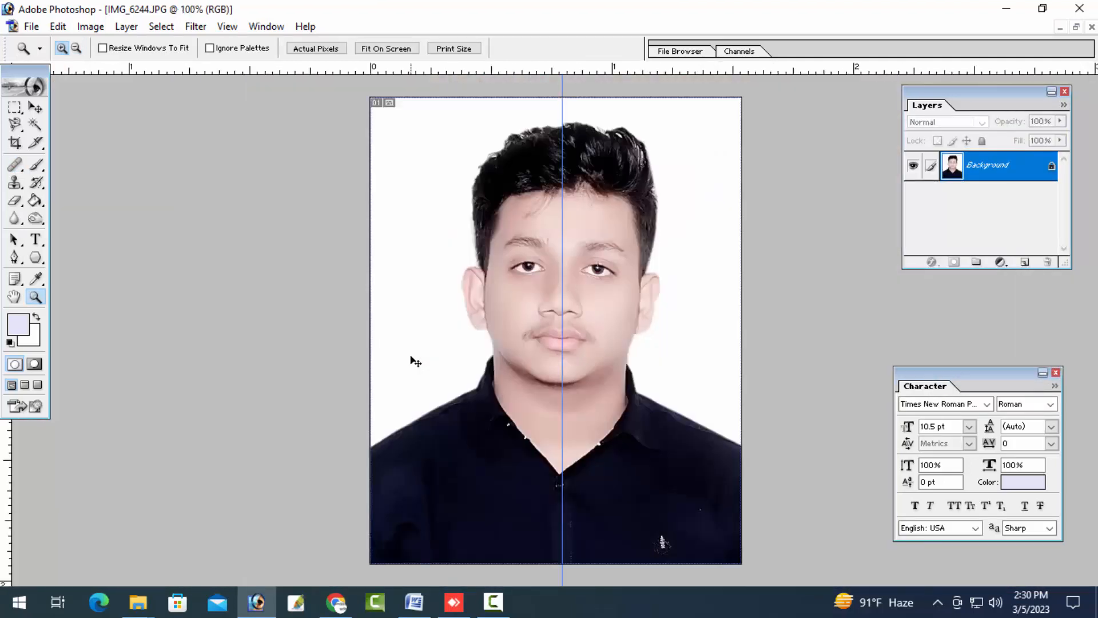